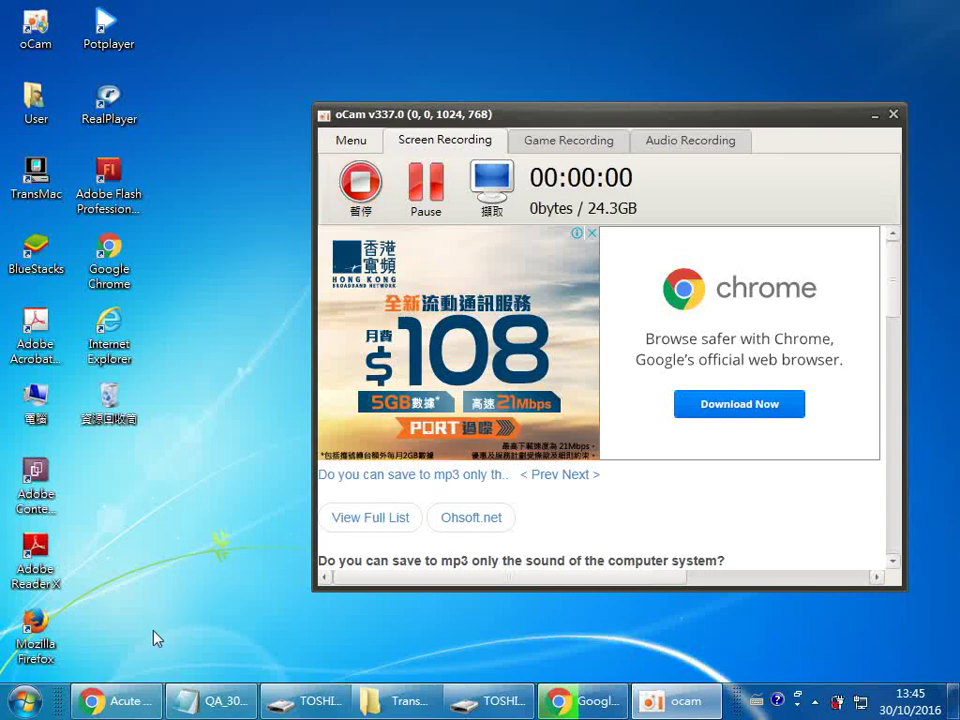
Step: Open the Start menu and mark Microsoft PowerPoint 2010 with a red circle and arrow
click(14, 694)
mouse_move(144, 274)
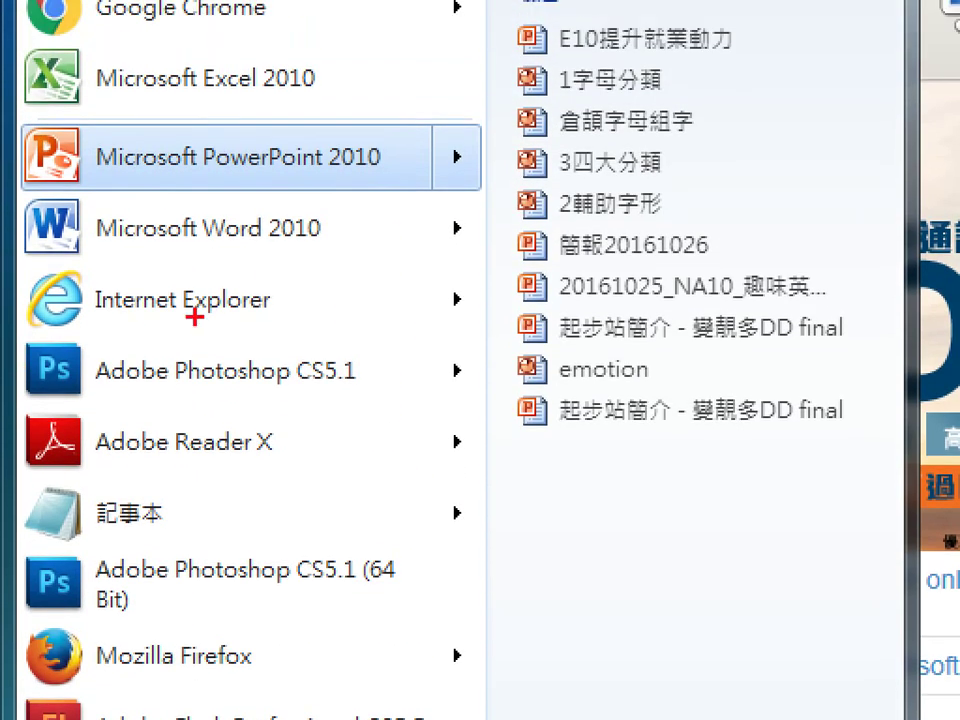
drag(396, 83, 338, 100)
mouse_move(440, 15)
mouse_down()
mouse_move(287, 118)
mouse_move(338, 100)
mouse_up()
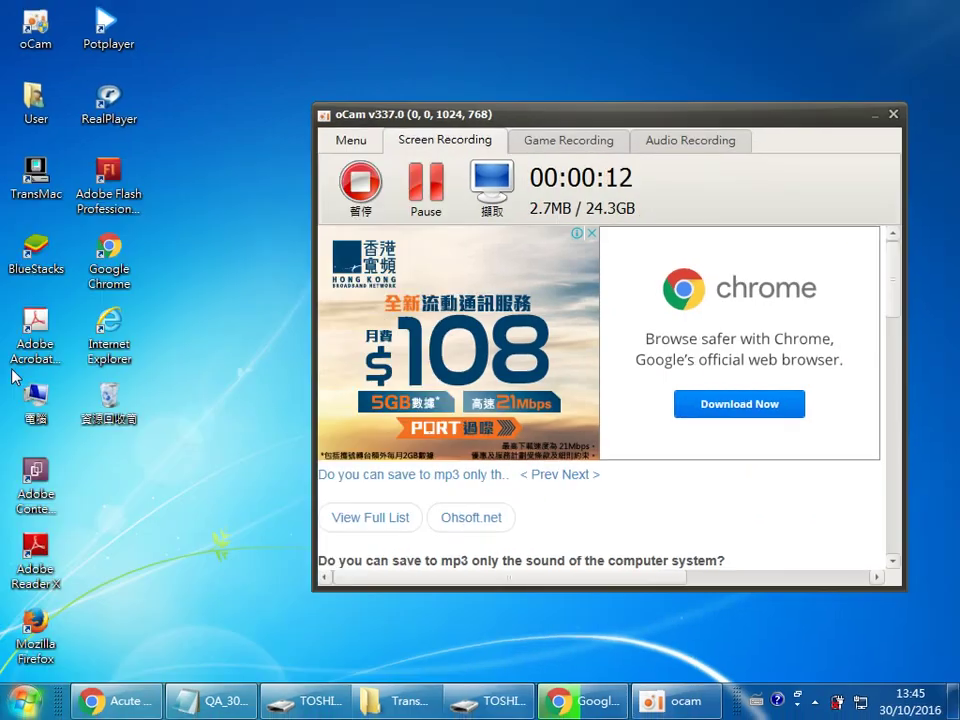
Step: Show All Programs and expand the Microsoft Office folder
key(super)
click(75, 643)
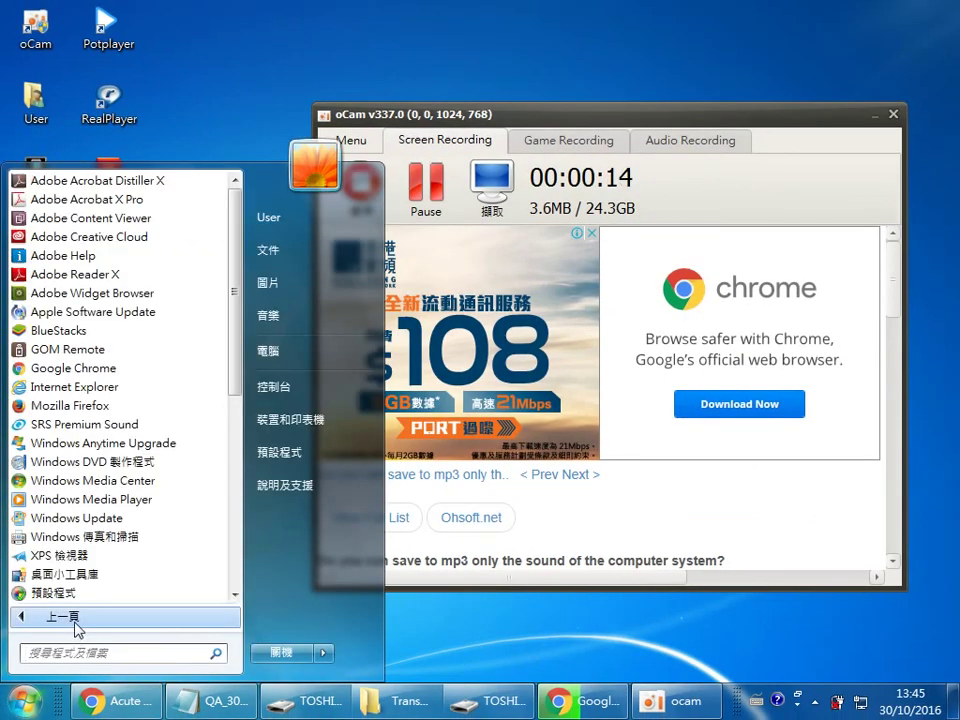
scroll(146, 330, down, 2)
scroll(146, 345, down, 2)
scroll(154, 381, up, 4)
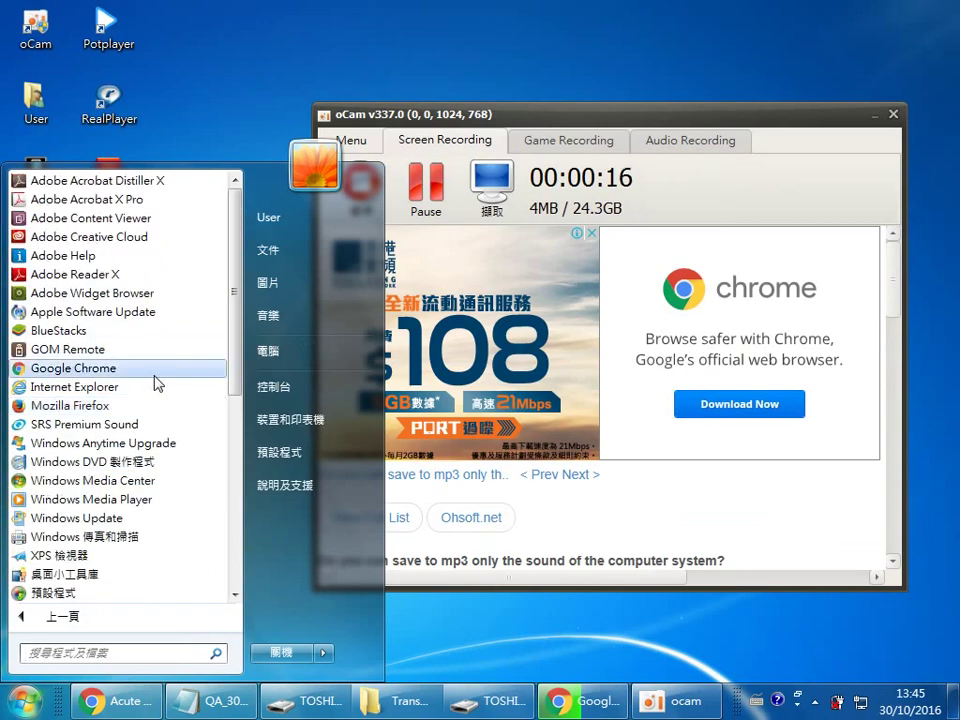
scroll(158, 391, down, 3)
scroll(150, 440, down, 3)
click(146, 480)
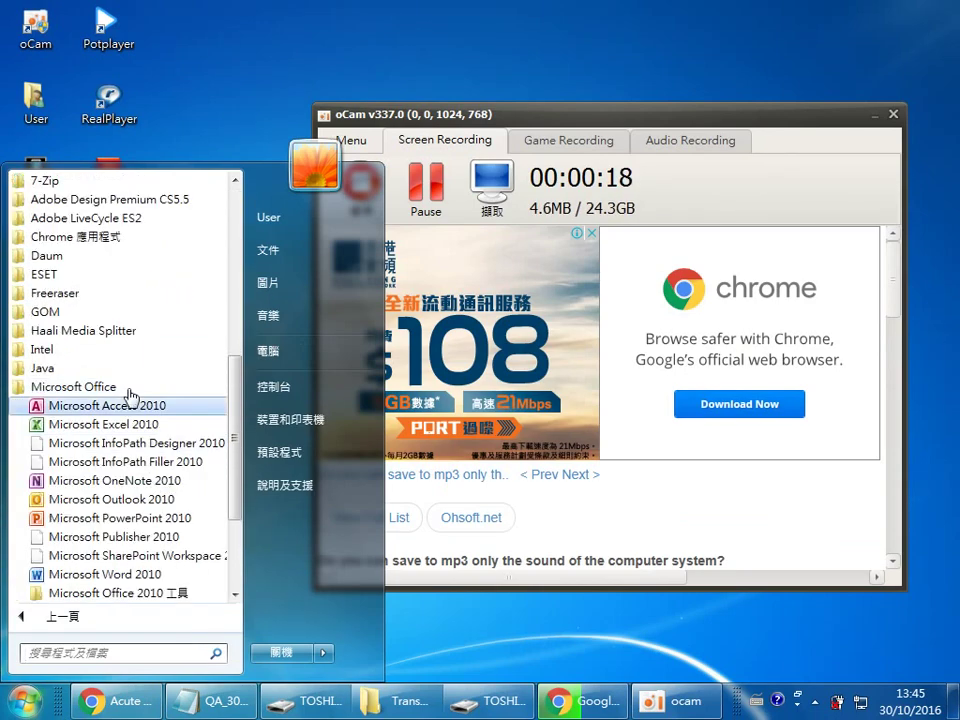
Step: Launch PowerPoint 2010 with a new blank presentation, 簡報1
click(160, 518)
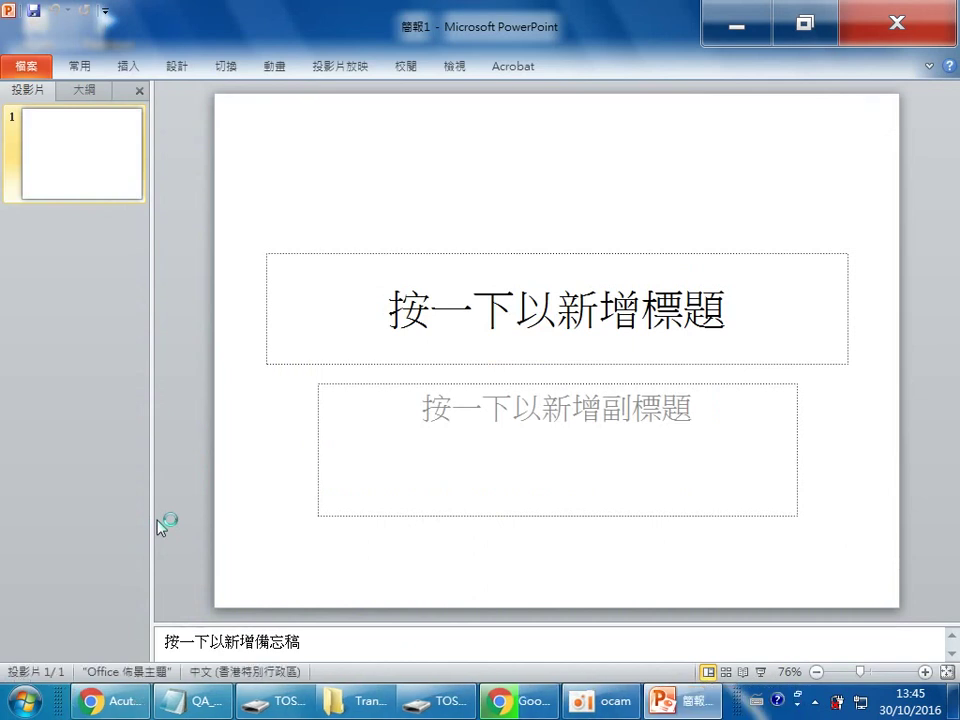
click(446, 68)
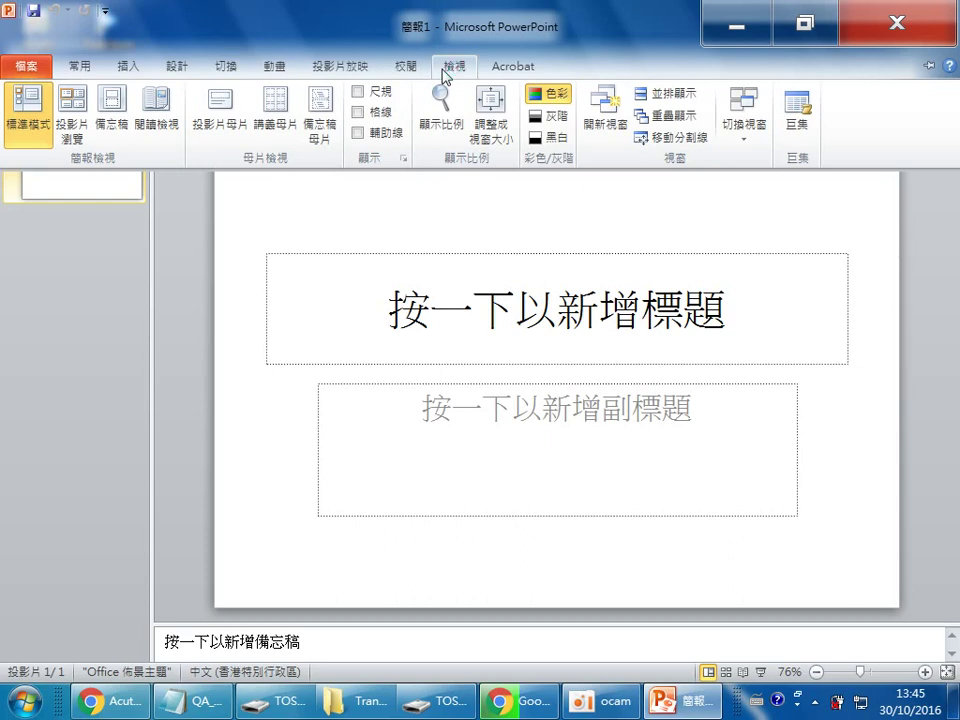
click(150, 229)
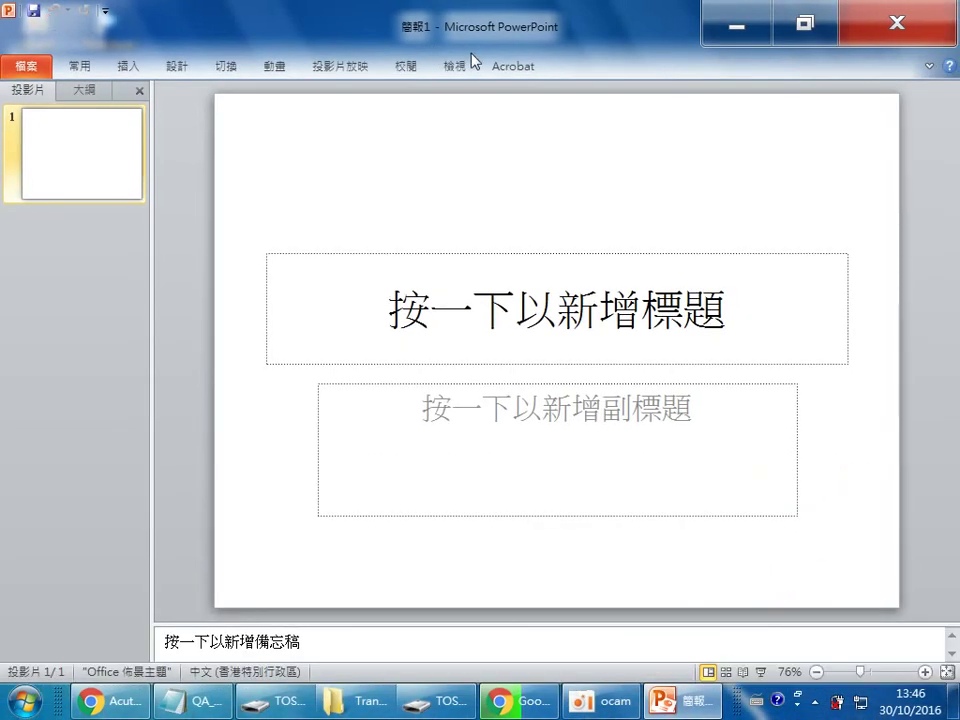
Step: Show the View tab and circle its Master Views options in red, then clear the marks
click(458, 66)
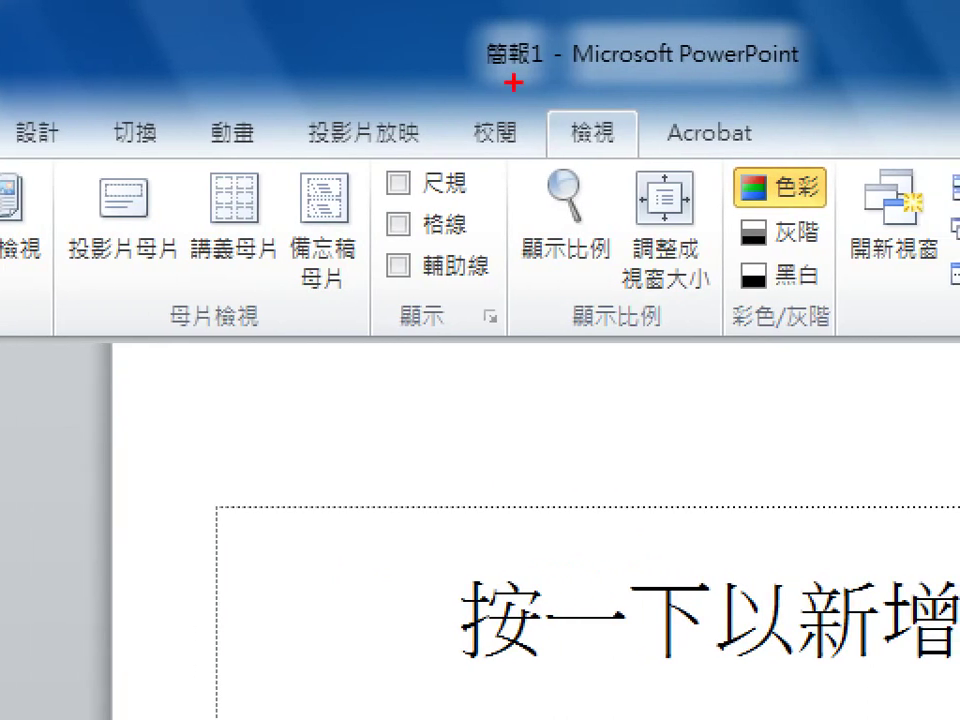
drag(647, 85, 617, 113)
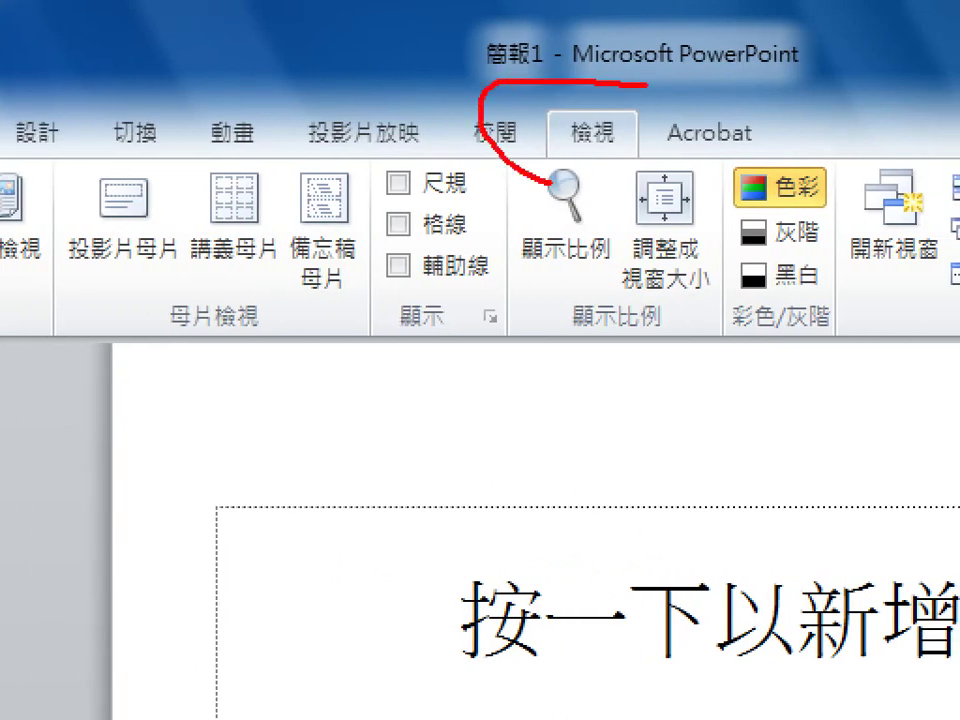
drag(182, 206, 183, 206)
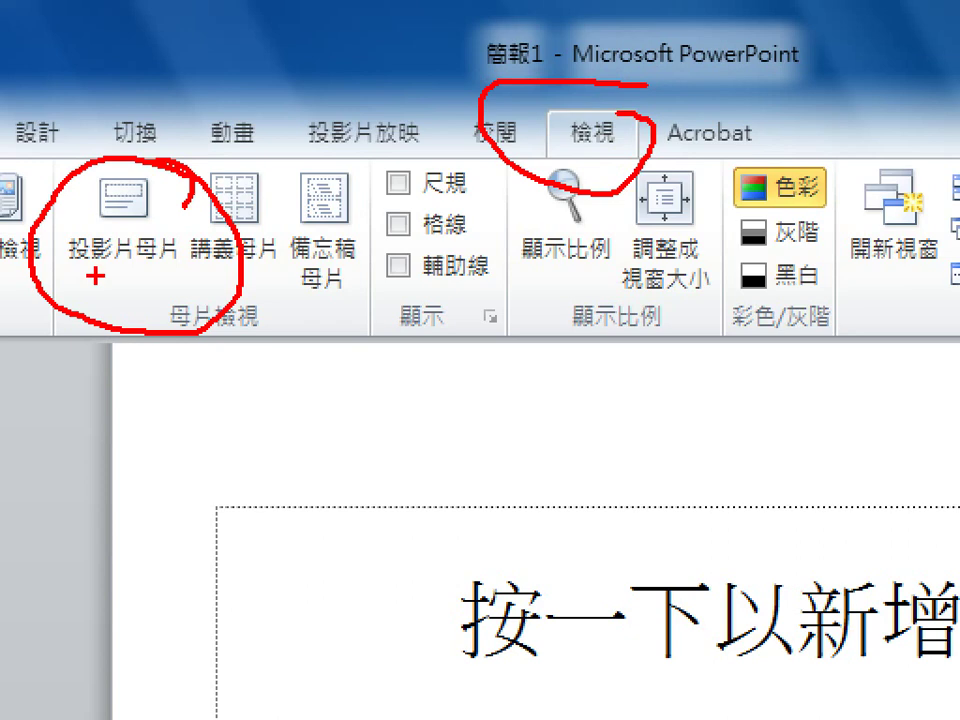
key(Escape)
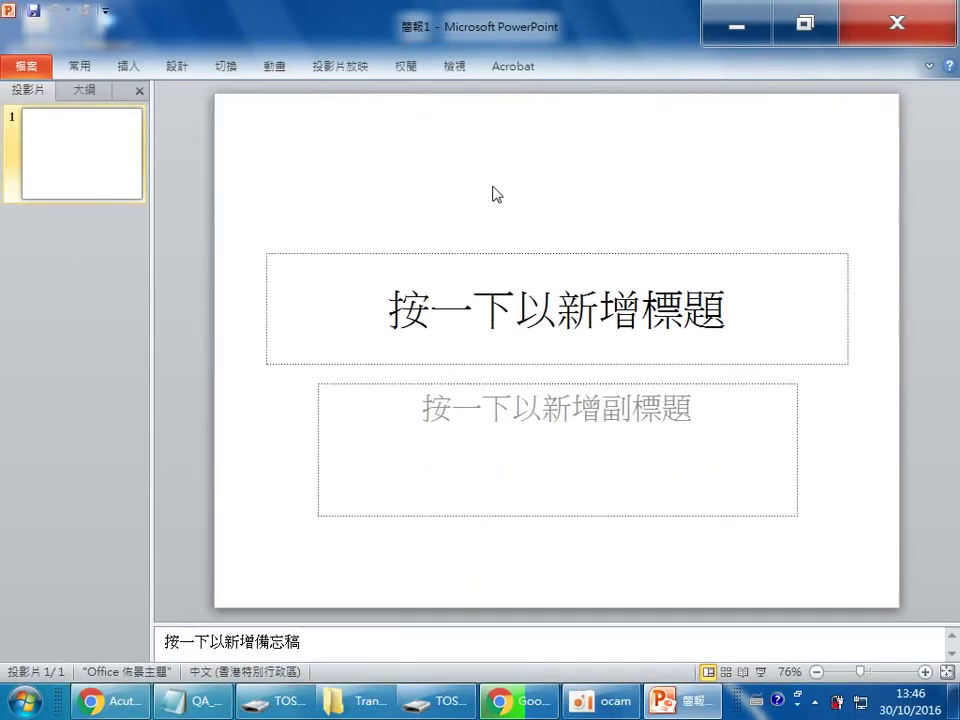
Step: Switch to Slide Master view and circle the master thumbnail with an arrow
click(401, 72)
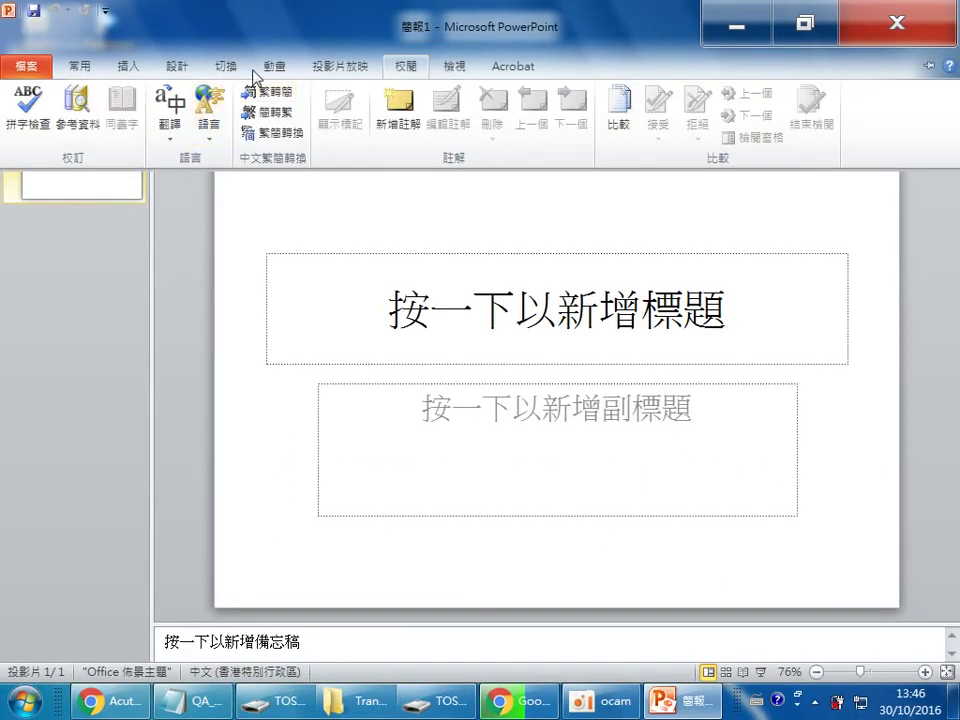
click(454, 67)
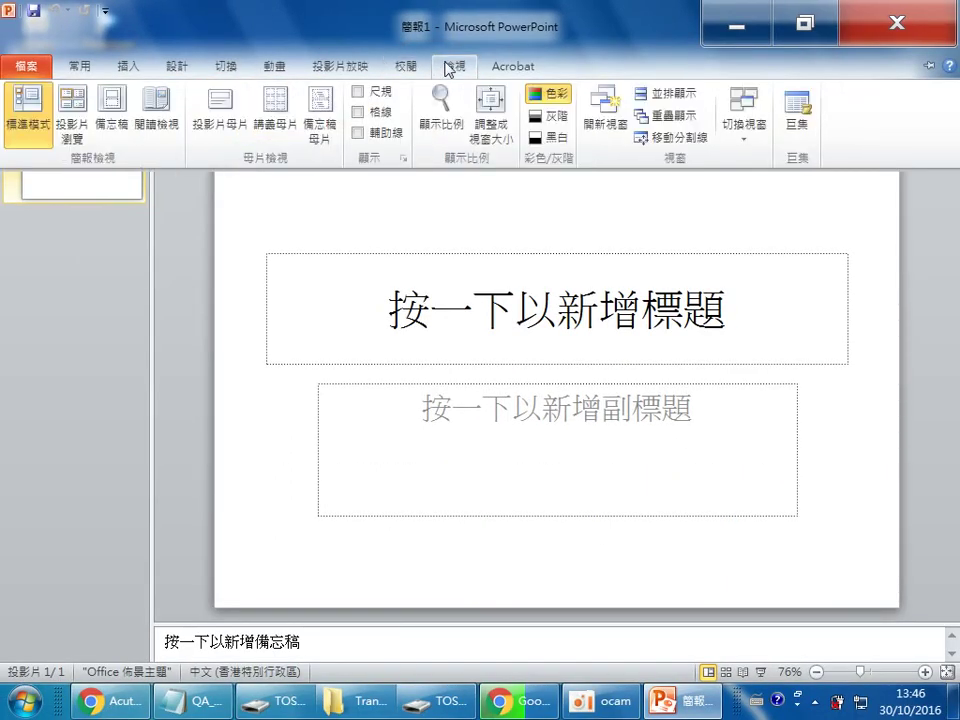
click(221, 112)
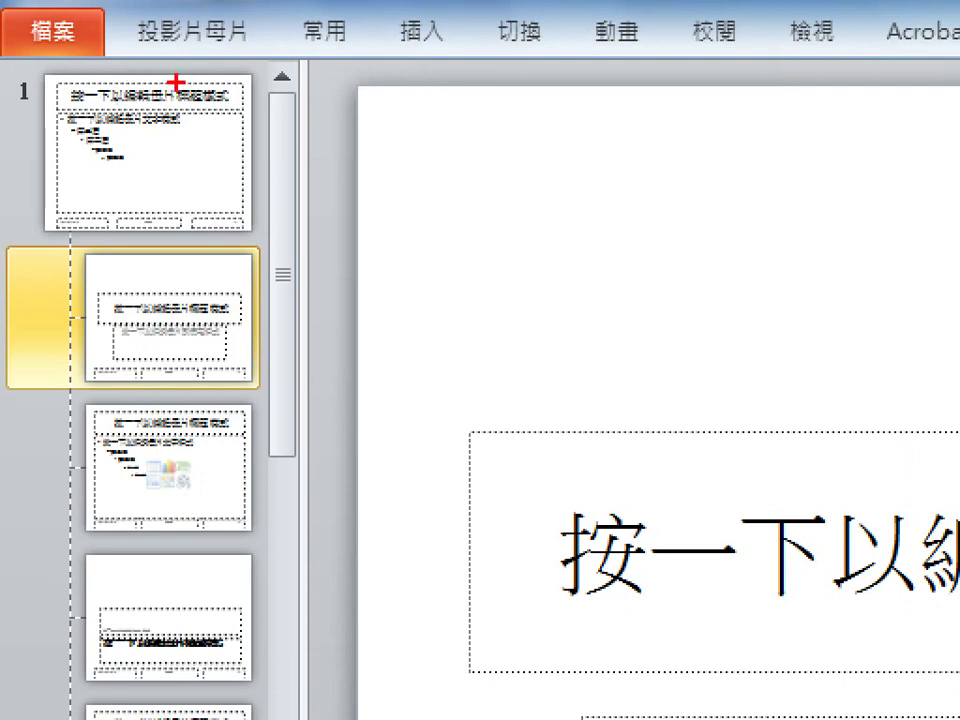
drag(92, 92, 21, 156)
drag(38, 215, 185, 32)
mouse_move(325, 70)
mouse_down()
mouse_move(210, 135)
mouse_move(262, 125)
mouse_up()
Step: Annotate the layout thumbnails and slide with circled numerals 1 and 2 and arrows
drag(258, 275, 258, 294)
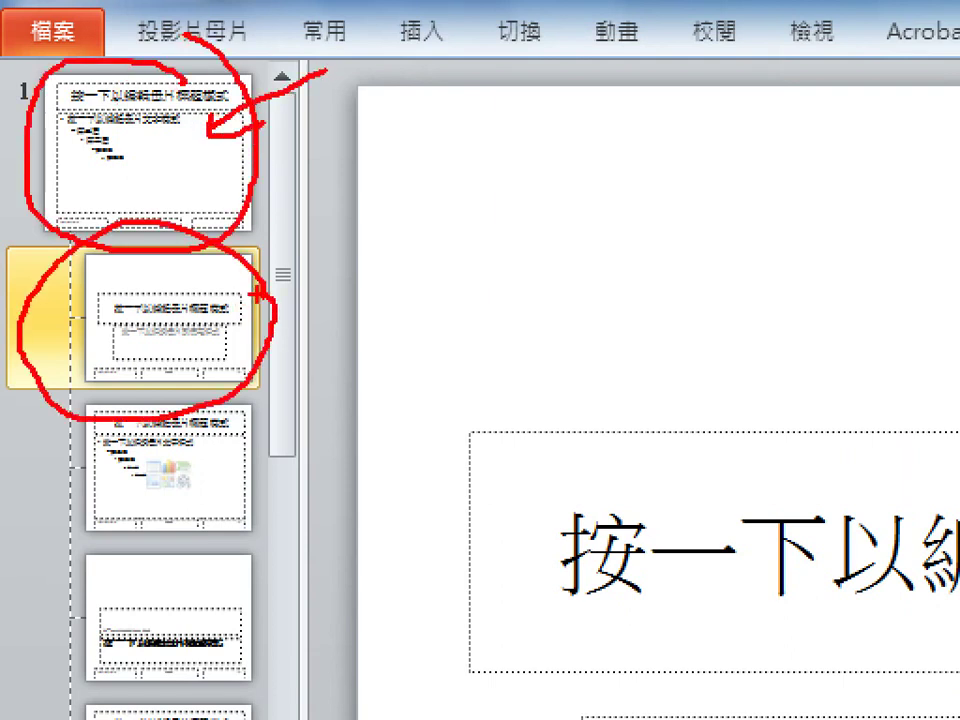
mouse_move(535, 450)
mouse_down()
mouse_move(250, 470)
mouse_move(322, 502)
mouse_up()
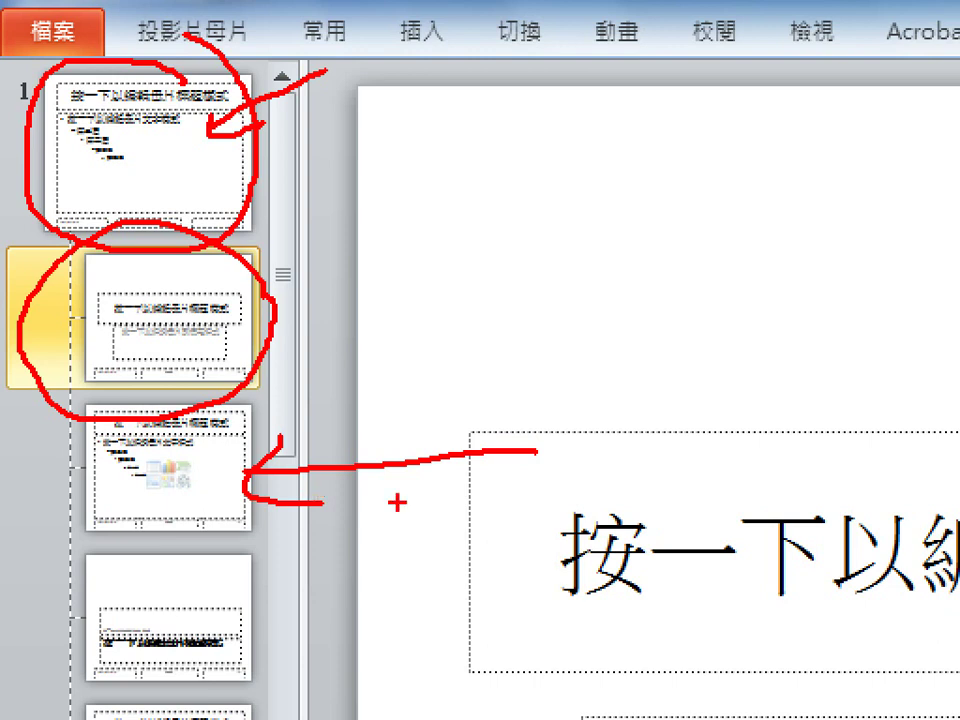
drag(418, 293, 412, 370)
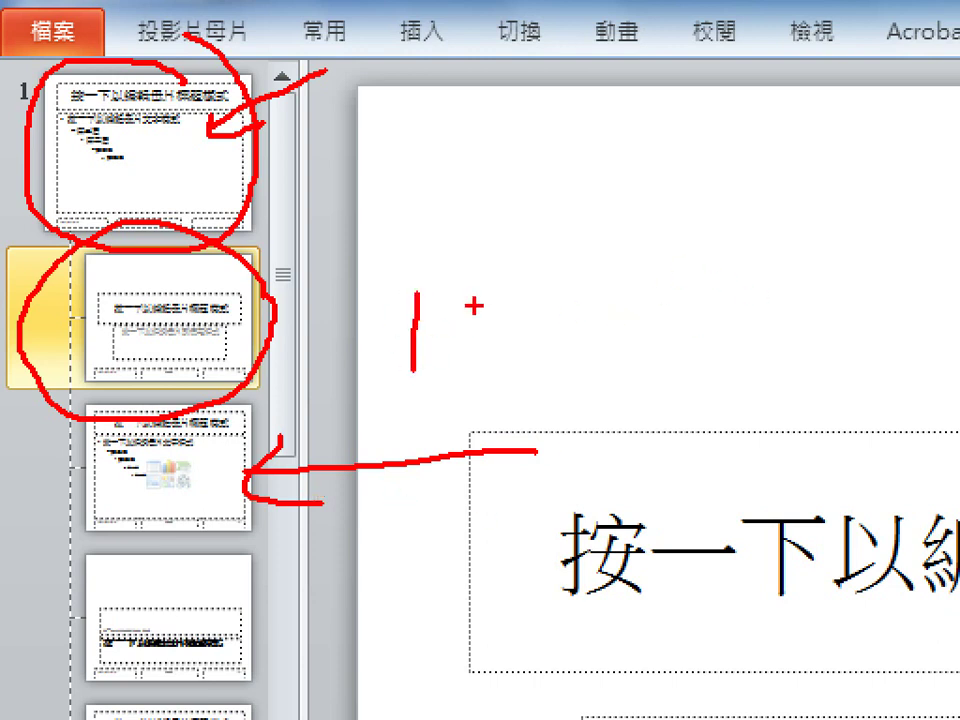
mouse_move(481, 303)
mouse_down()
mouse_move(386, 412)
mouse_move(490, 290)
mouse_up()
drag(466, 428, 490, 505)
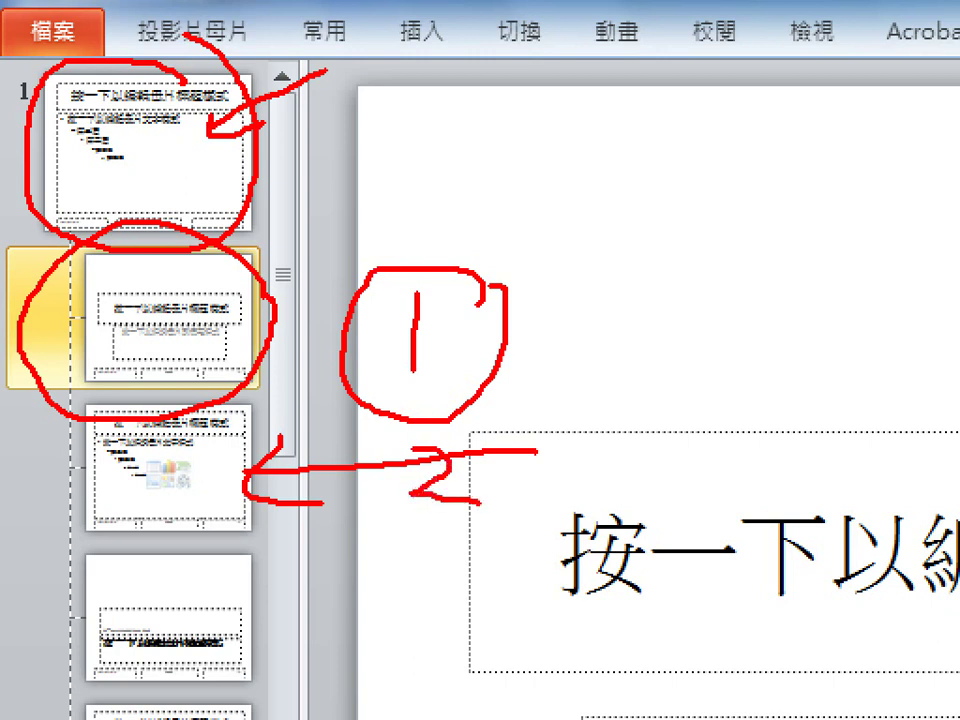
drag(450, 432, 440, 440)
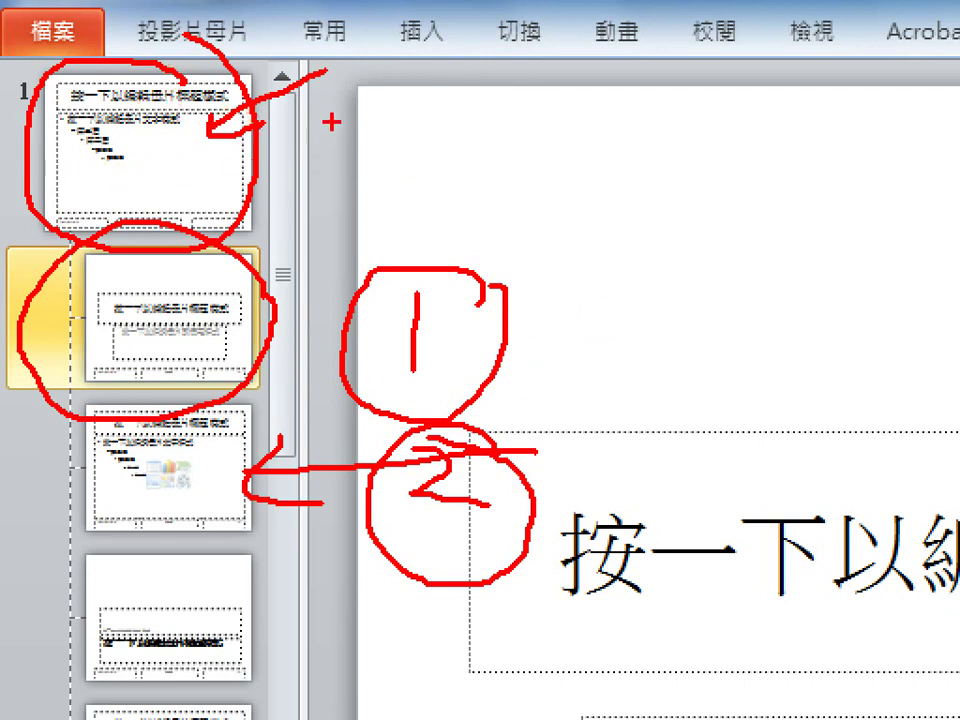
mouse_move(258, 140)
mouse_down()
mouse_move(392, 141)
mouse_move(414, 188)
mouse_up()
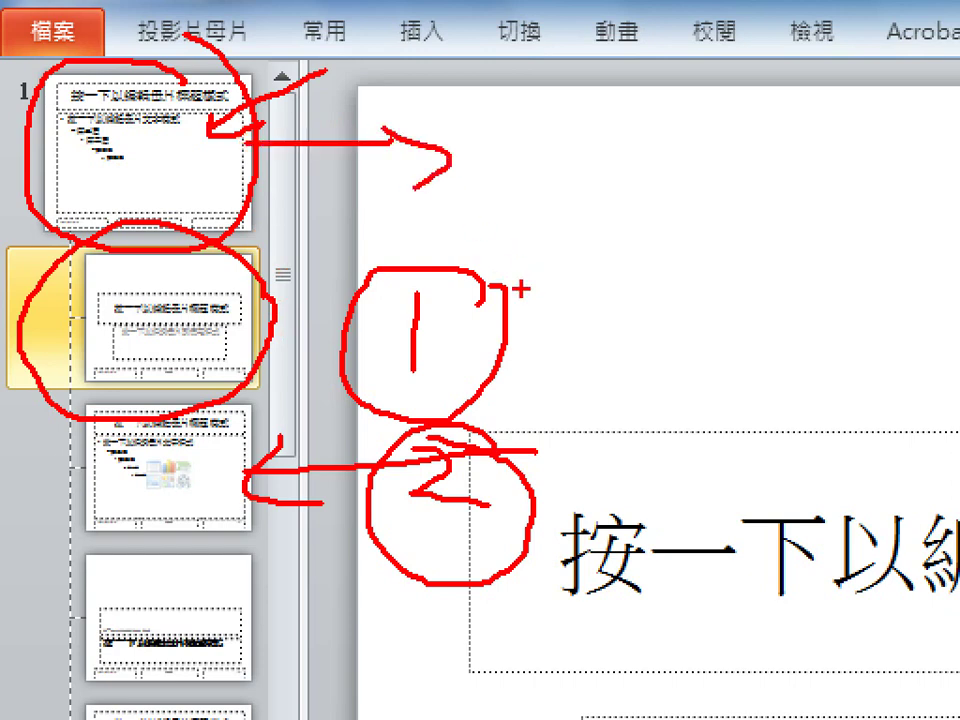
drag(517, 288, 553, 498)
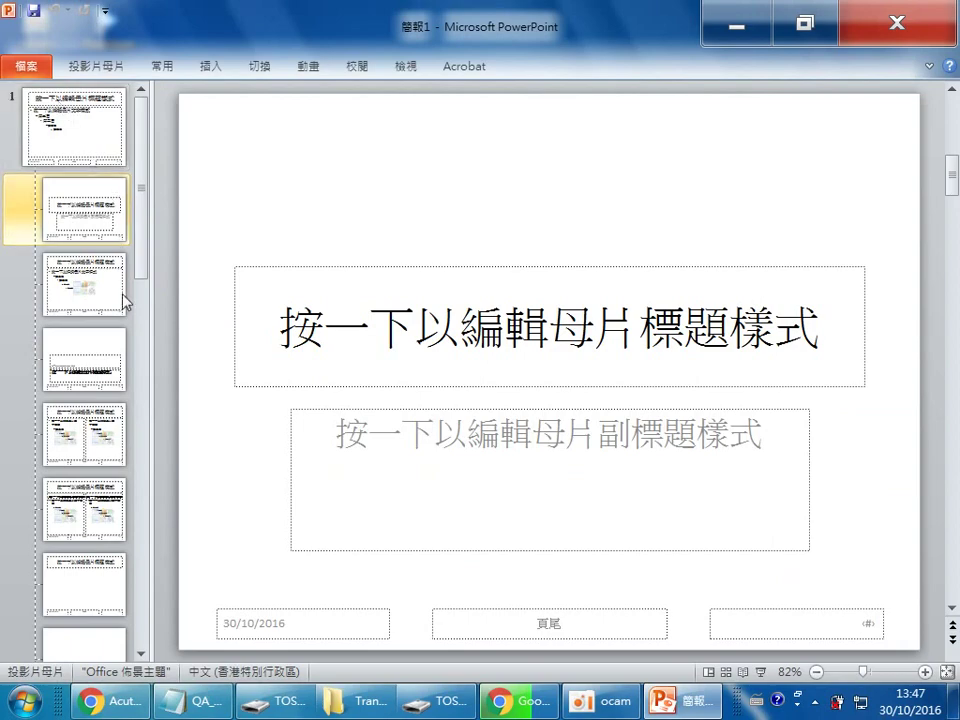
Step: Delete the unneeded layouts starting from the fourth layout
click(86, 390)
key(Delete)
key(Delete)
key(Delete)
key(Delete)
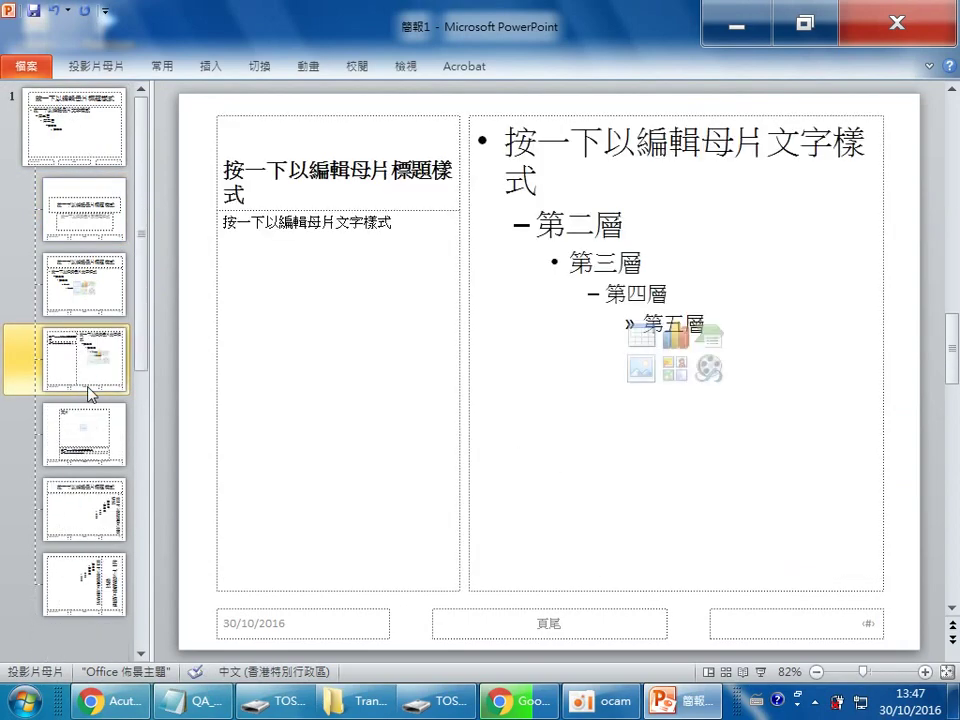
key(Delete)
key(Delete)
key(Delete)
key(Delete)
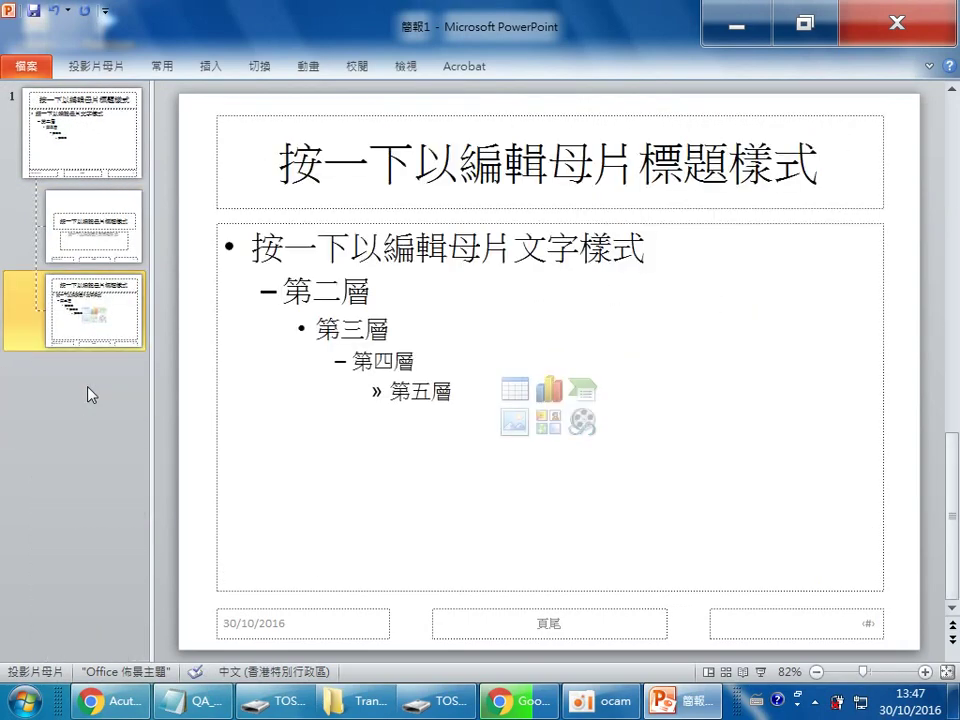
Step: Bring up the slide master's context menu and highlight its 背景格式 choice
click(61, 117)
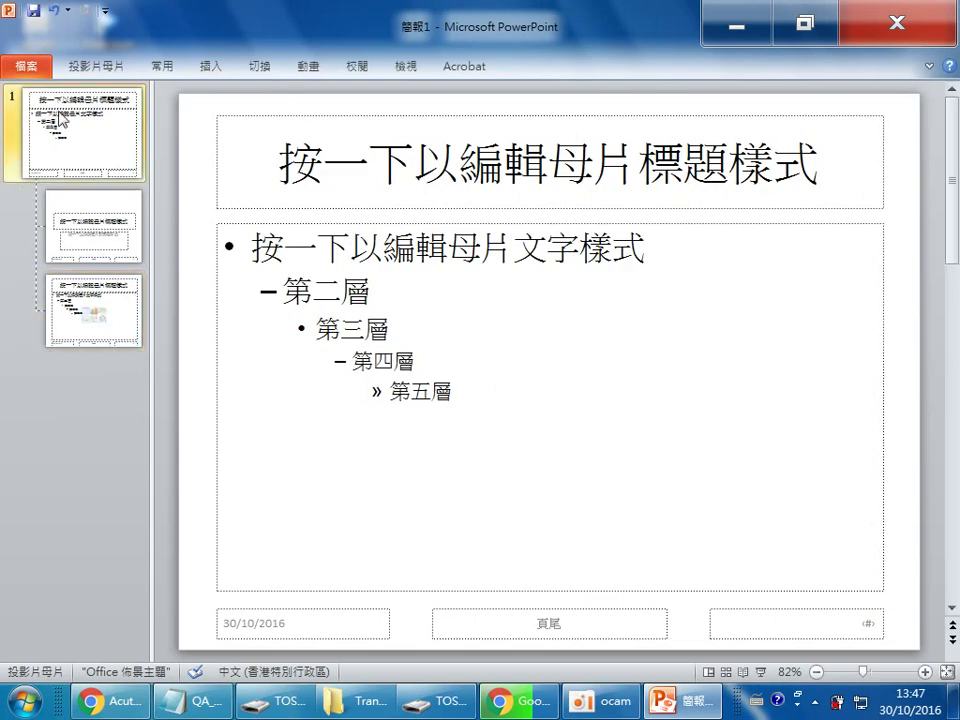
right_click(83, 148)
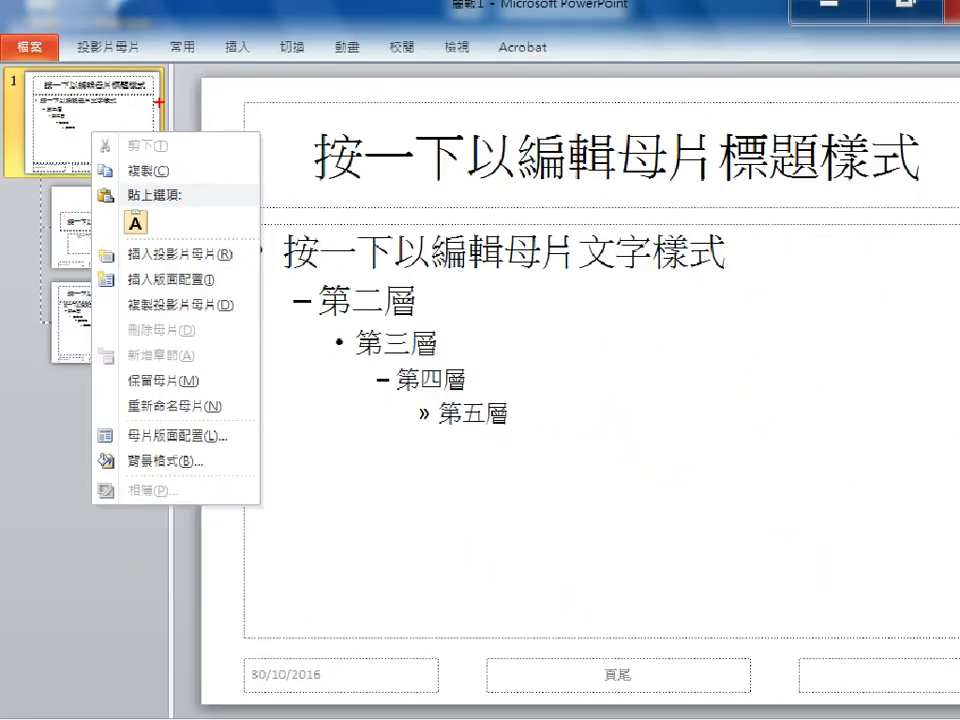
drag(158, 101, 100, 140)
drag(199, 86, 163, 122)
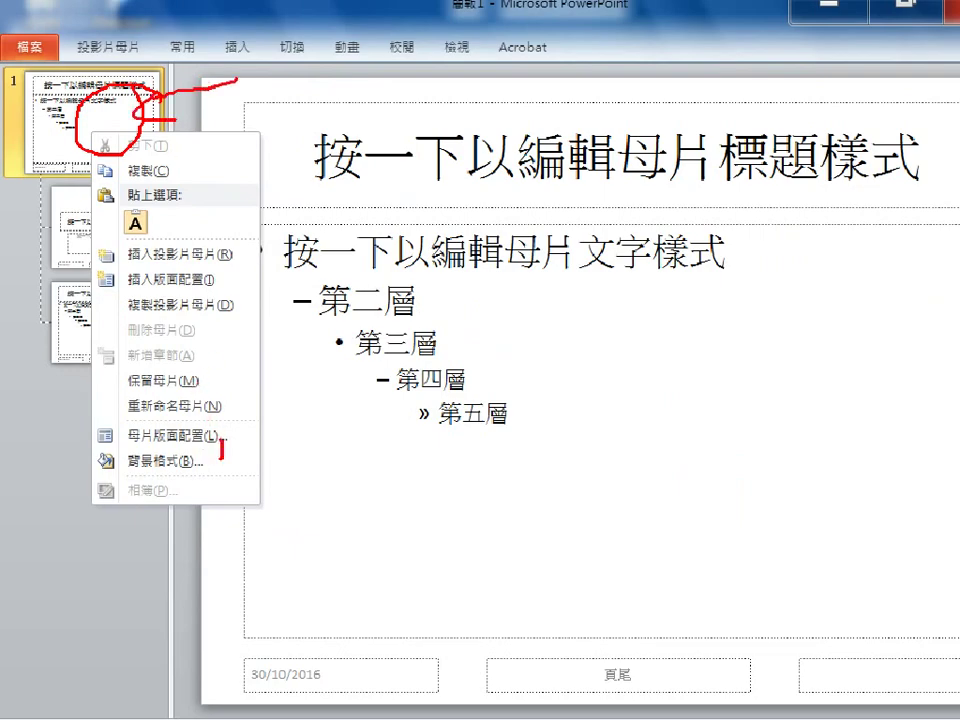
drag(220, 420, 214, 440)
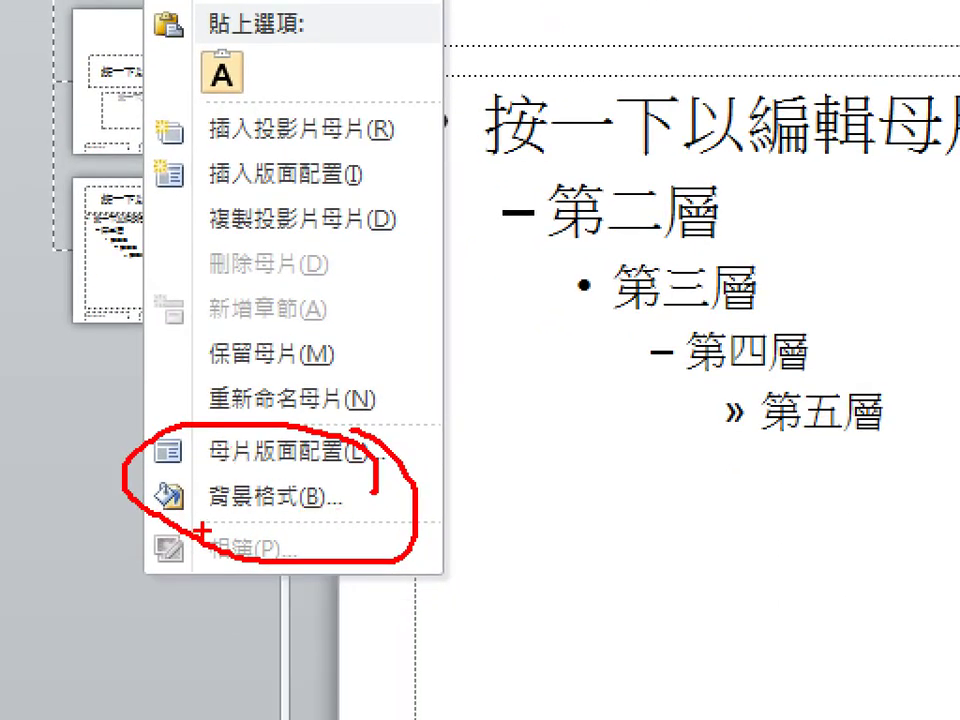
drag(203, 524, 330, 532)
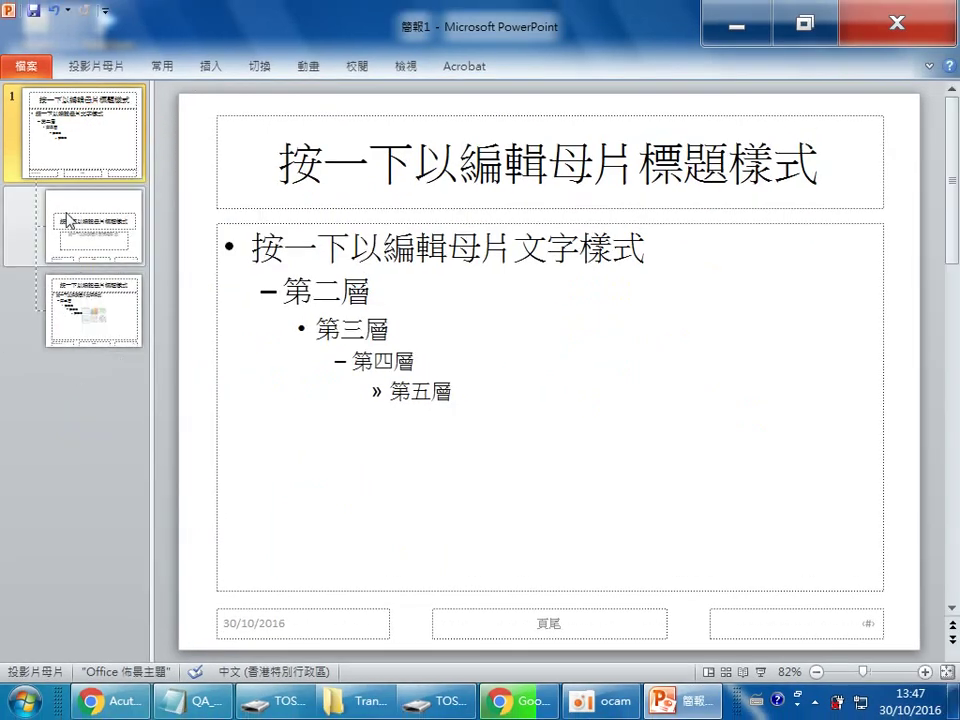
right_click(76, 172)
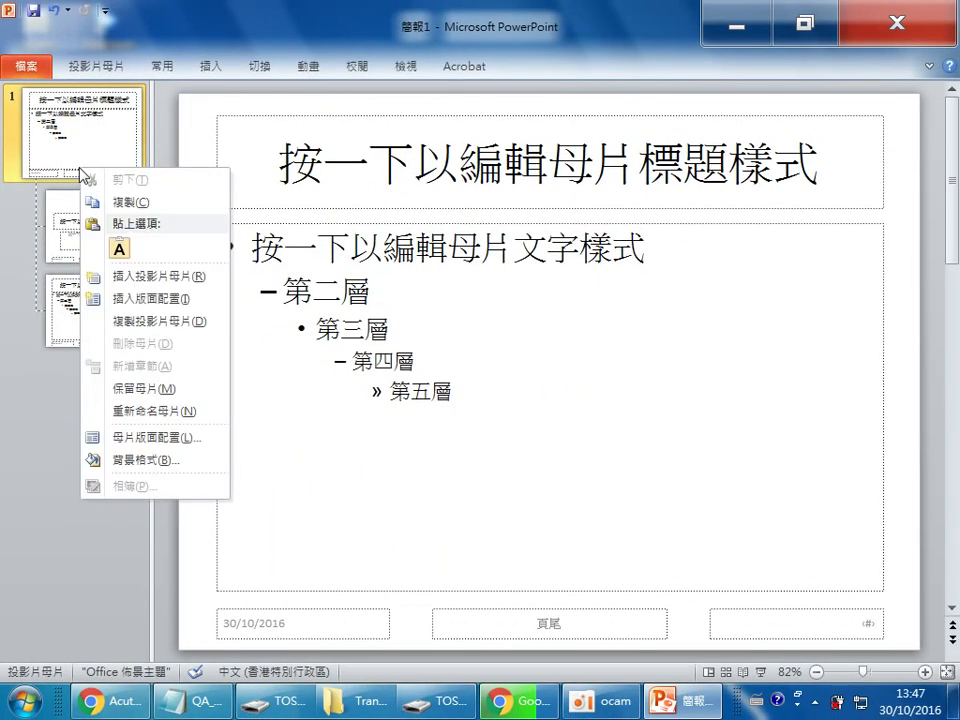
Step: Give the slide master a 圖片或材質填滿 (picture or texture) background fill
click(166, 460)
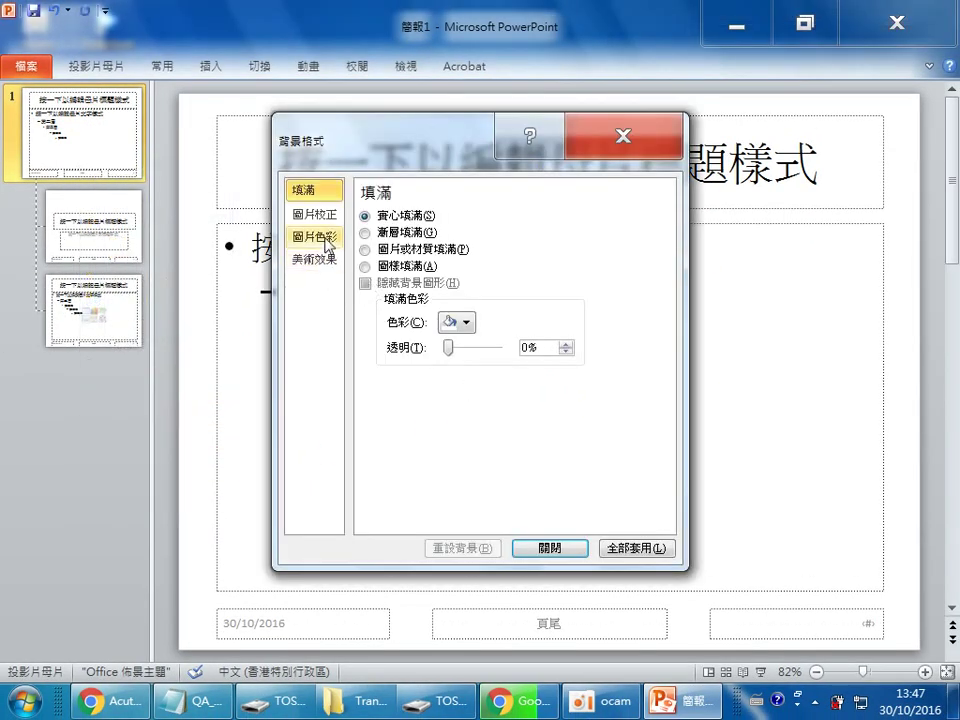
click(315, 216)
click(313, 191)
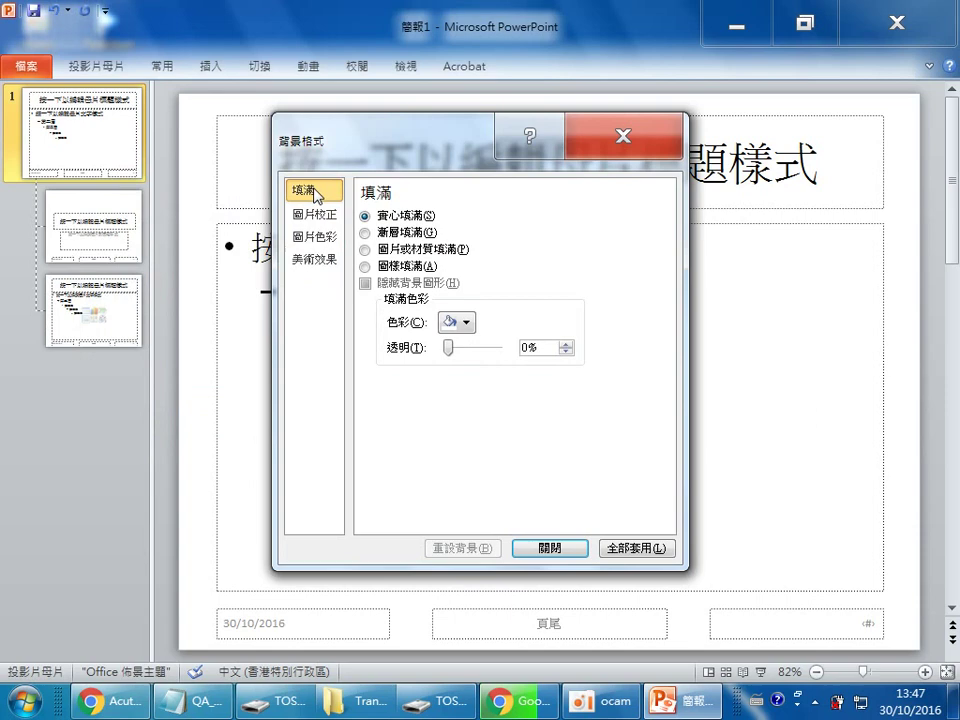
click(448, 251)
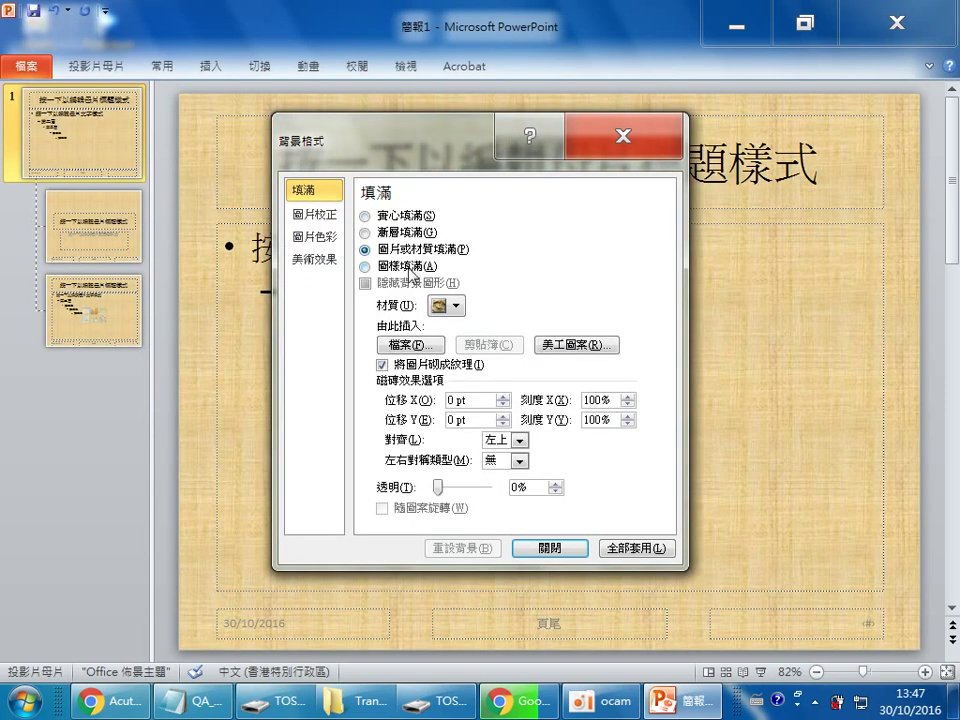
click(410, 266)
click(424, 251)
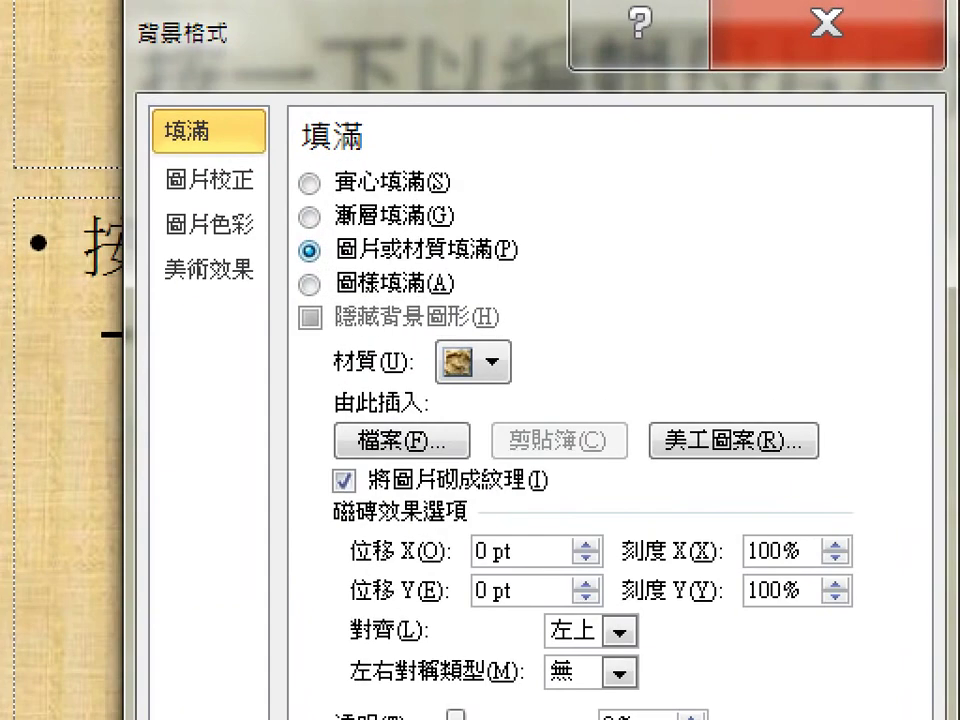
Step: Circle the Fill category, picture fill and insert-from-file option, then clear the marks
drag(281, 114, 268, 150)
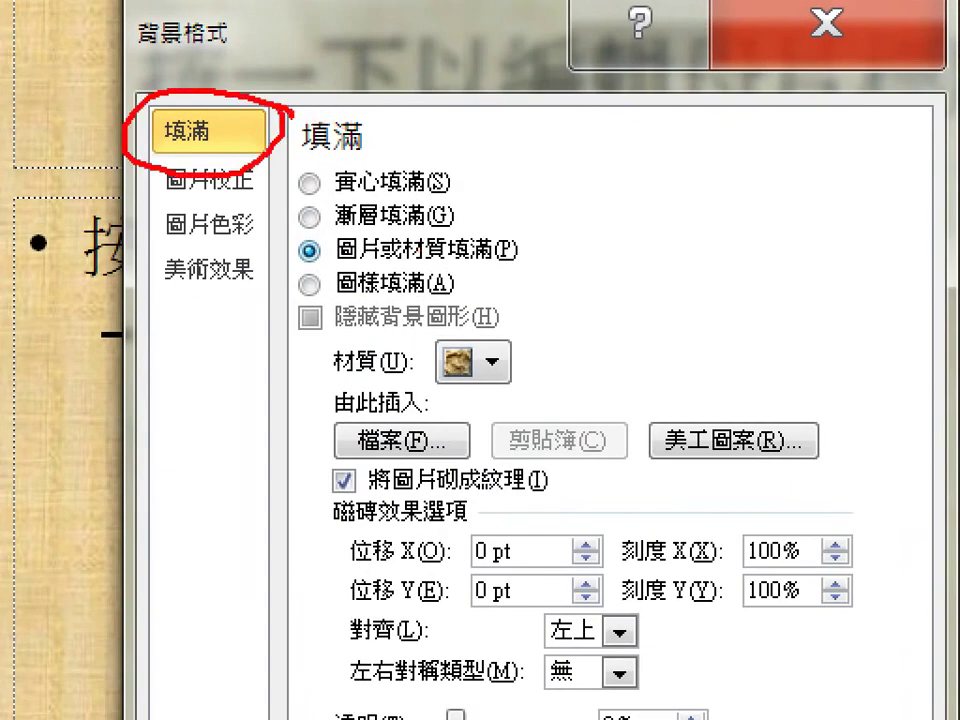
drag(60, 32, 75, 120)
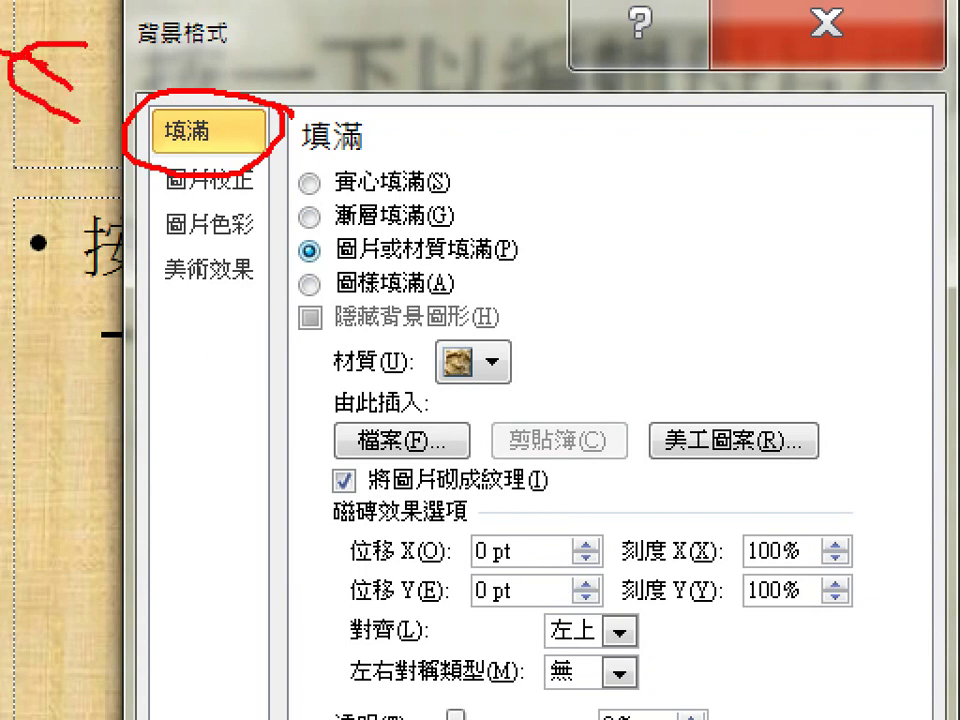
drag(15, 58, 105, 88)
mouse_move(587, 222)
mouse_down()
mouse_move(290, 256)
mouse_move(510, 236)
mouse_up()
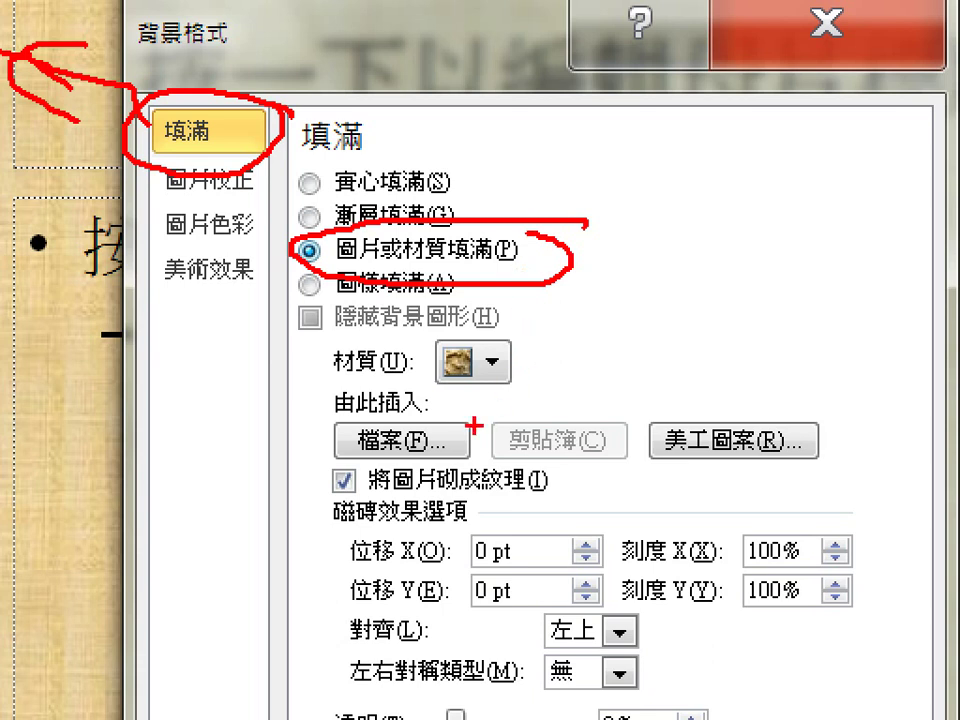
drag(466, 443, 477, 436)
drag(428, 405, 476, 430)
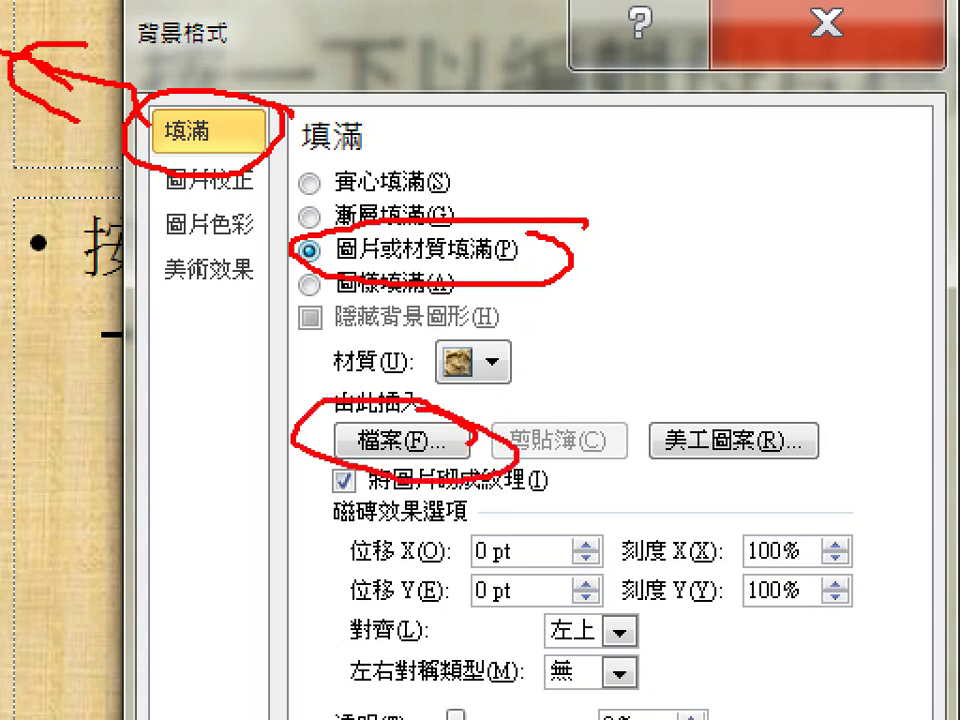
drag(596, 406, 470, 455)
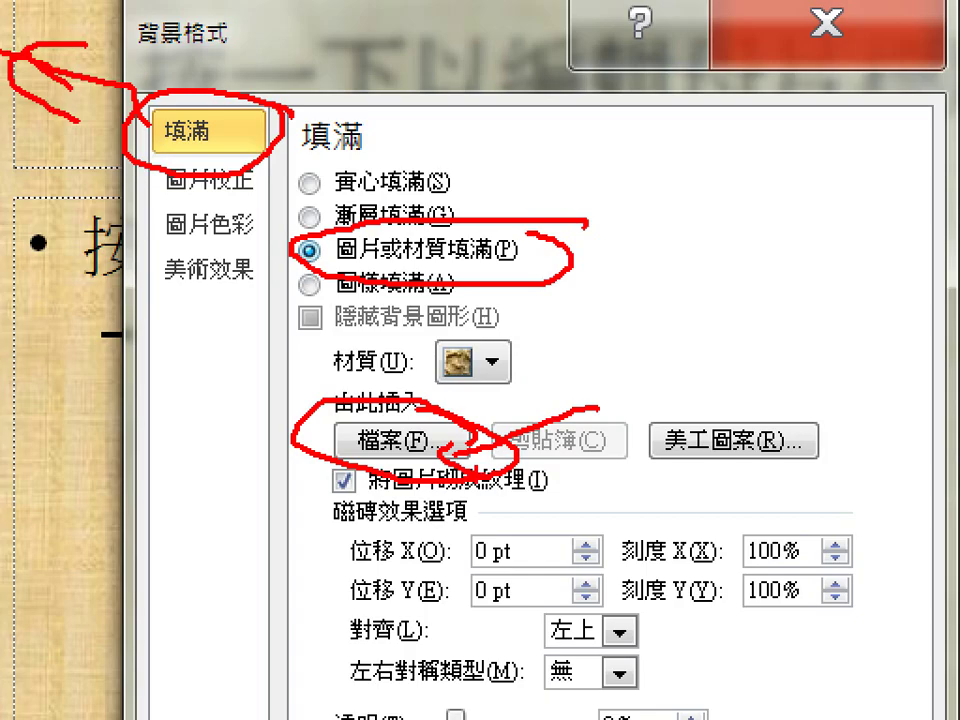
key(Escape)
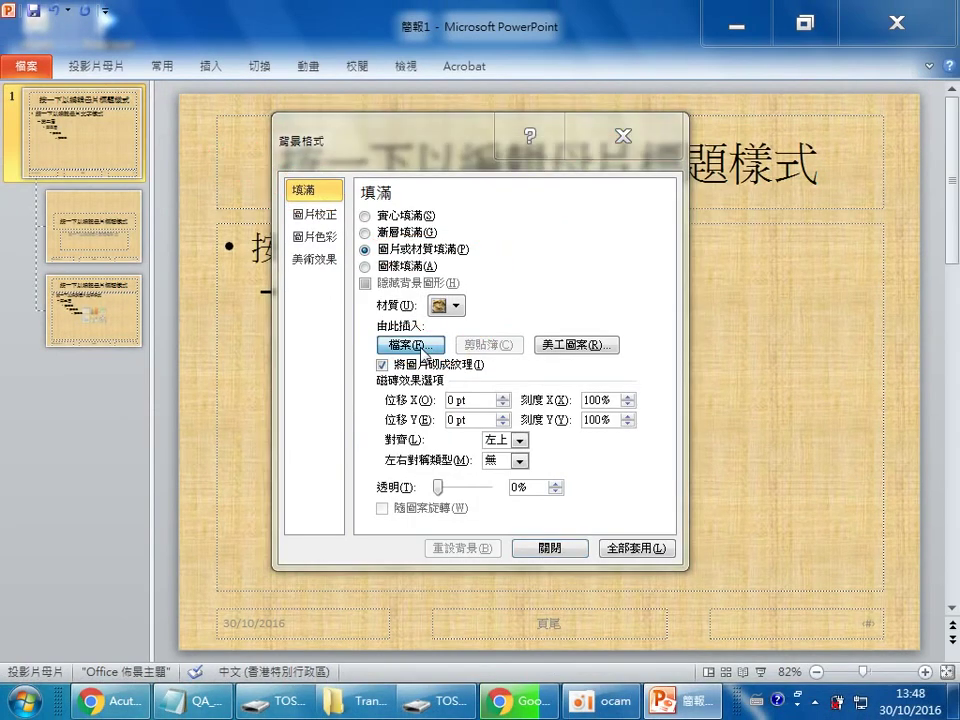
Step: Browse the picture chooser to Libraries > Pictures, marking the locations and sample folder
click(424, 350)
drag(555, 160, 658, 98)
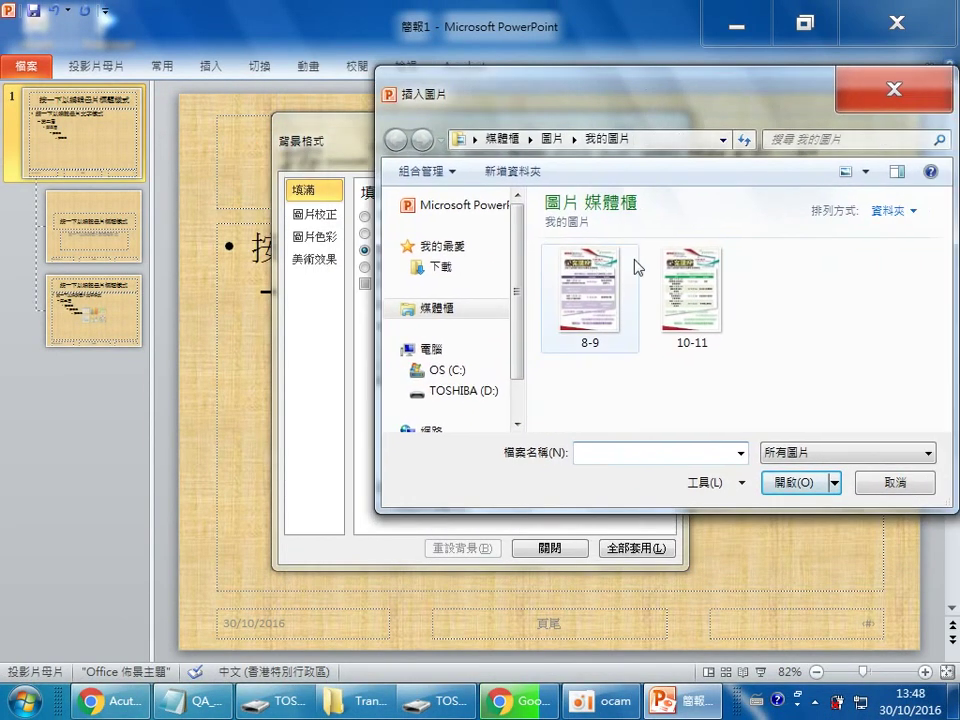
scroll(492, 306, down, 1)
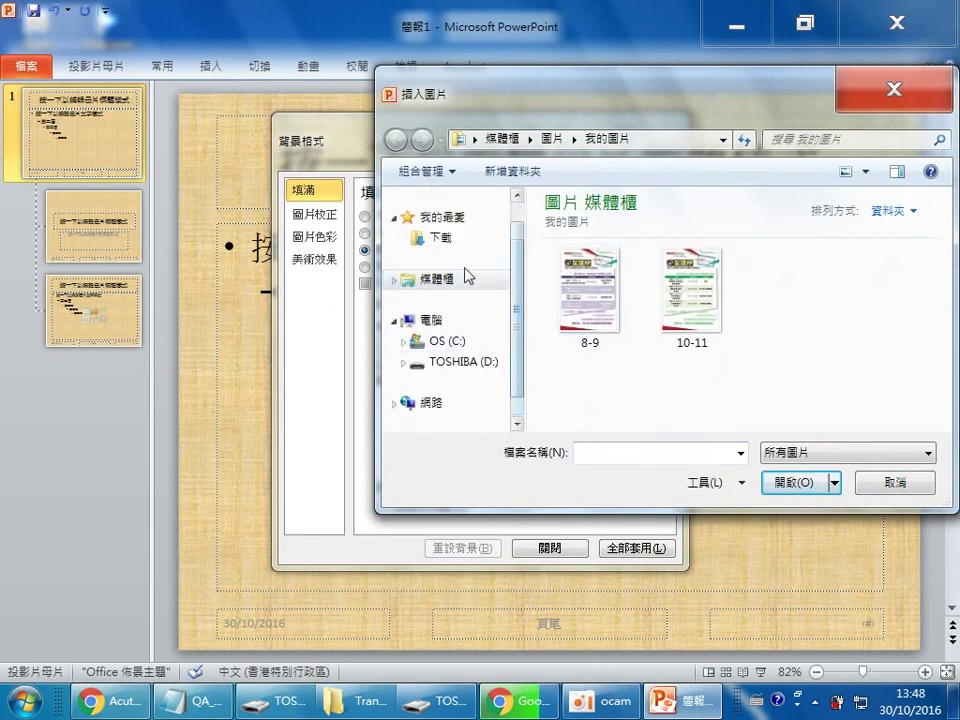
click(466, 282)
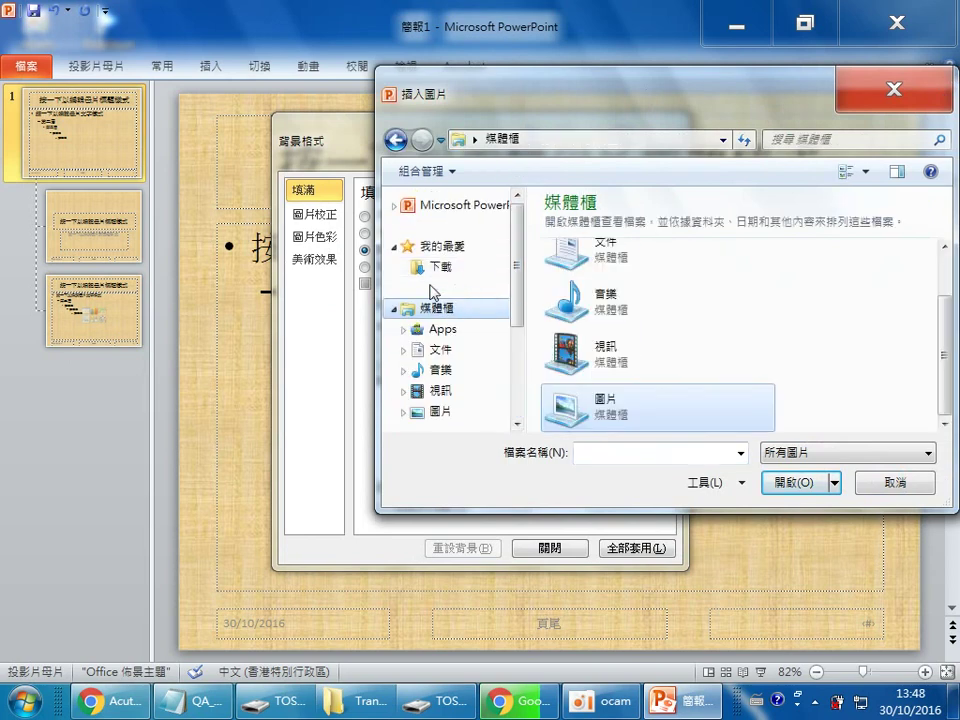
click(445, 411)
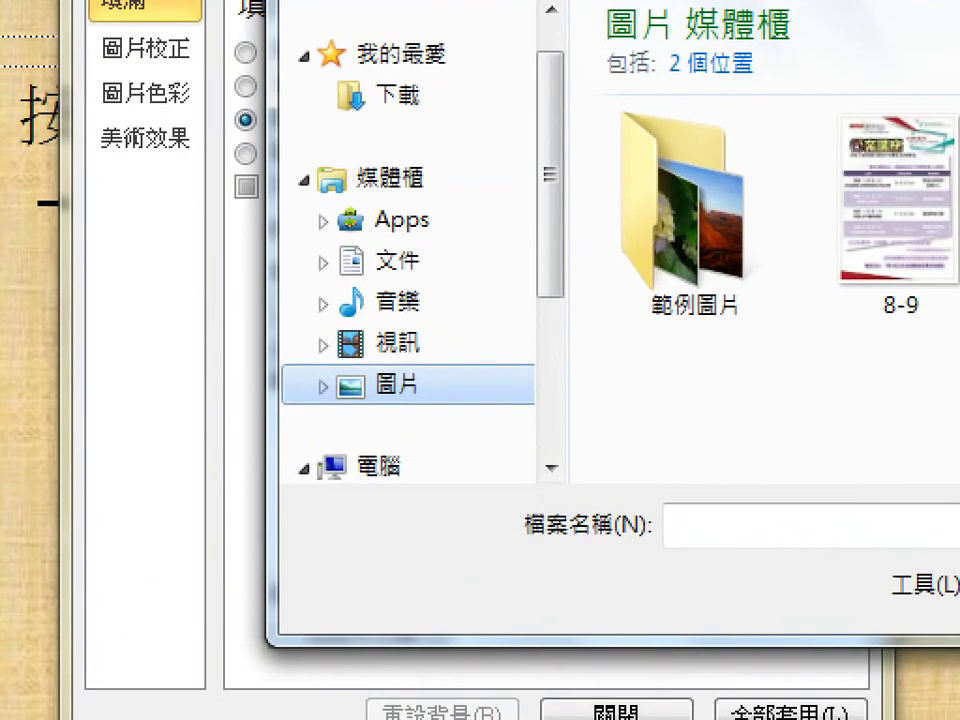
drag(457, 187, 452, 162)
drag(418, 332, 442, 368)
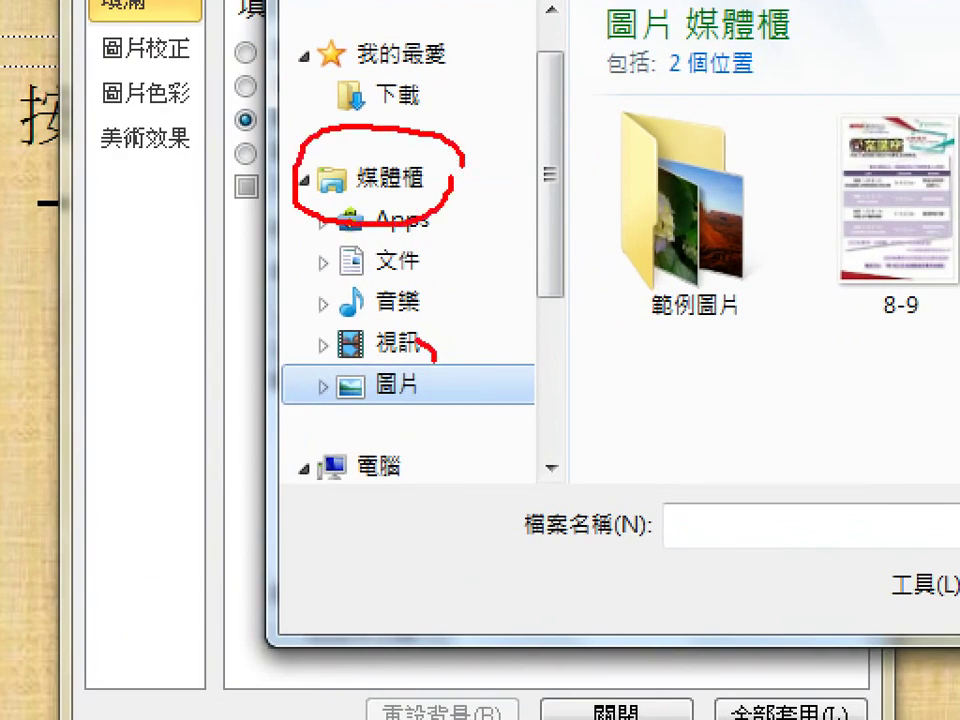
drag(780, 290, 665, 365)
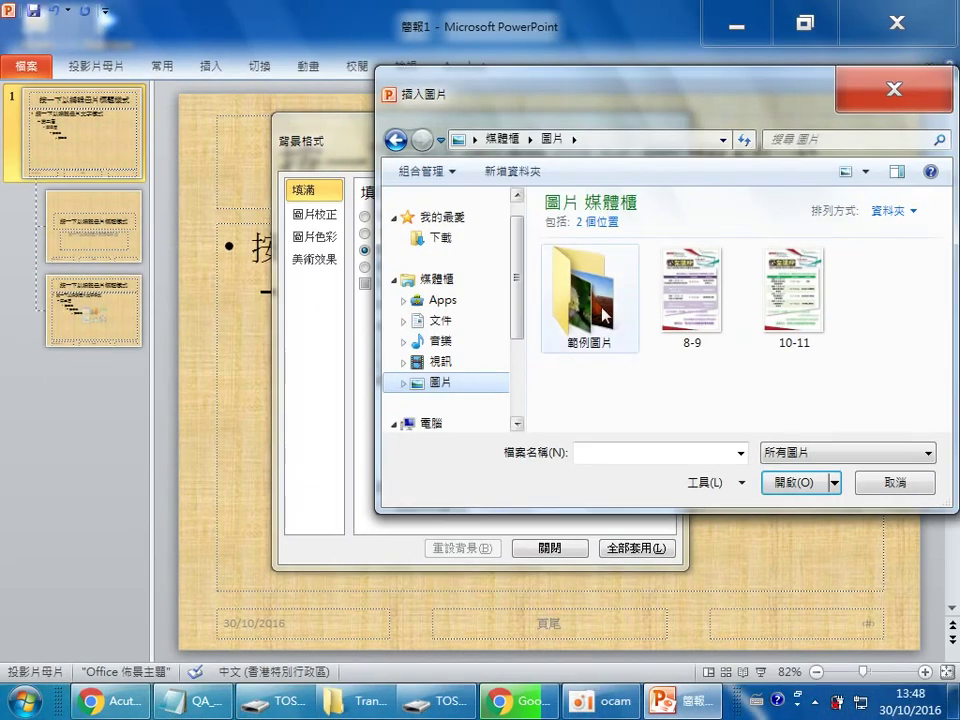
Step: Insert the 繡球花 photo from 範例圖片 as the master background and close
double_click(583, 290)
click(722, 290)
double_click(722, 296)
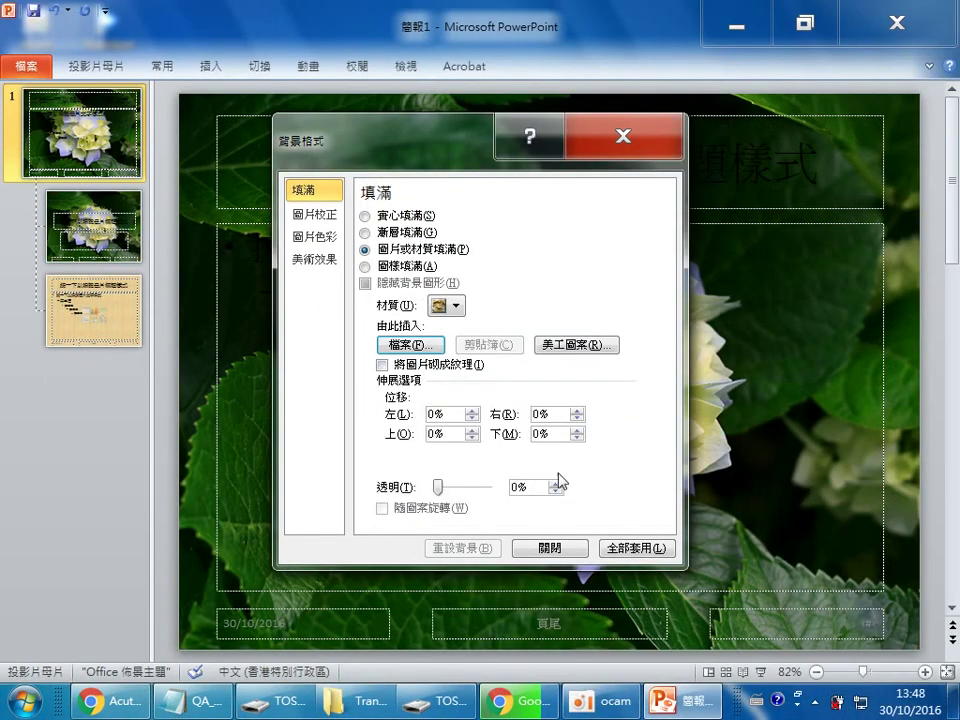
click(541, 550)
Step: Select the Title Slide layout and circle its 背景格式 menu choice
click(100, 225)
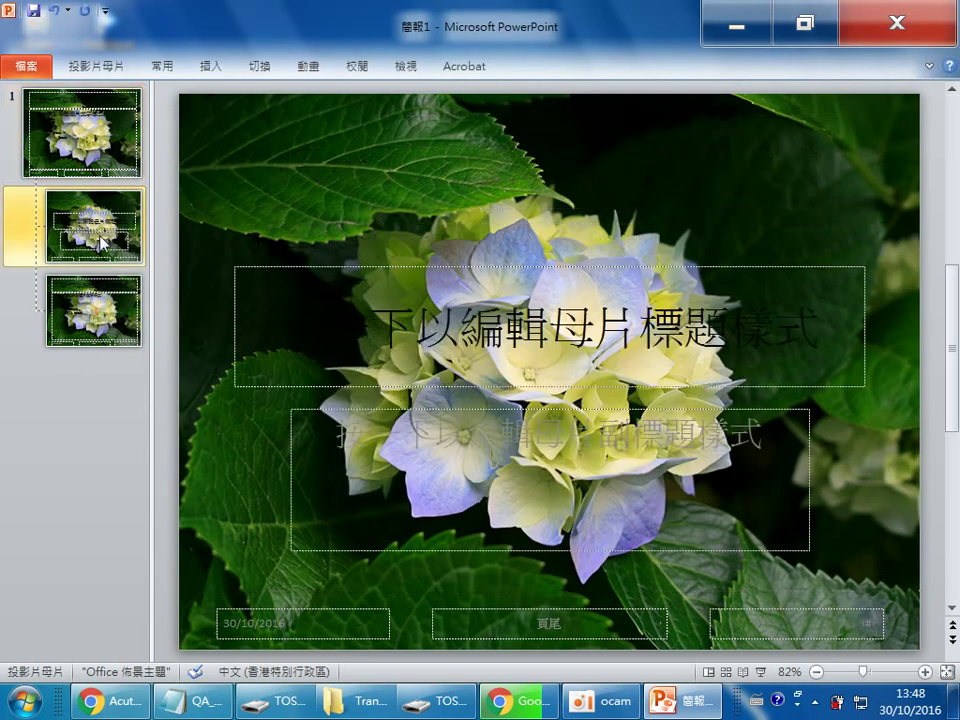
right_click(127, 230)
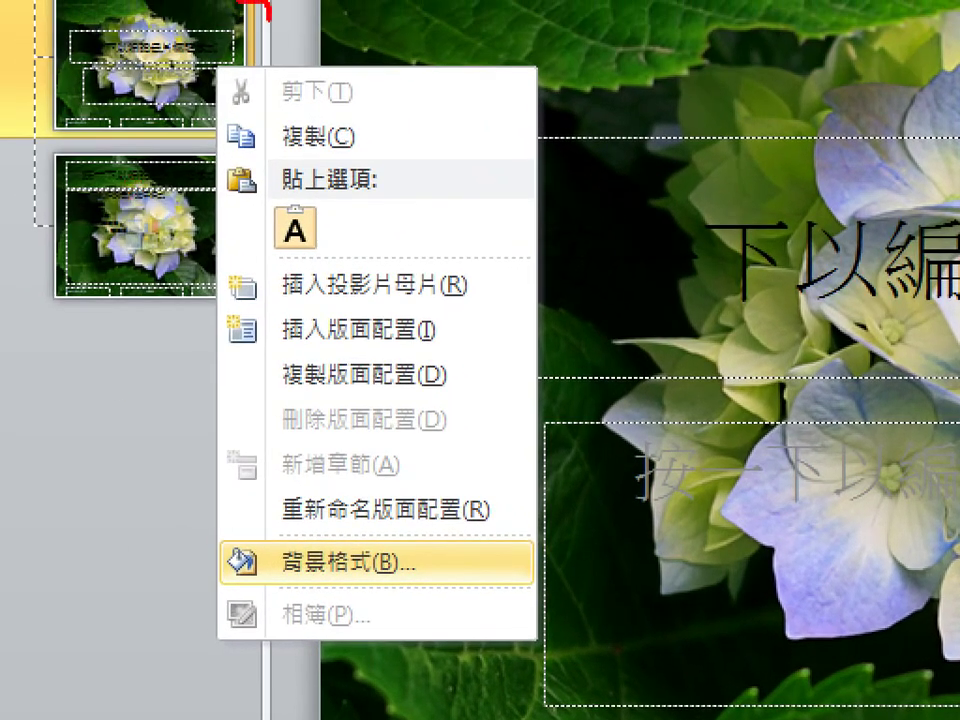
drag(265, 5, 215, 140)
drag(392, 543, 373, 597)
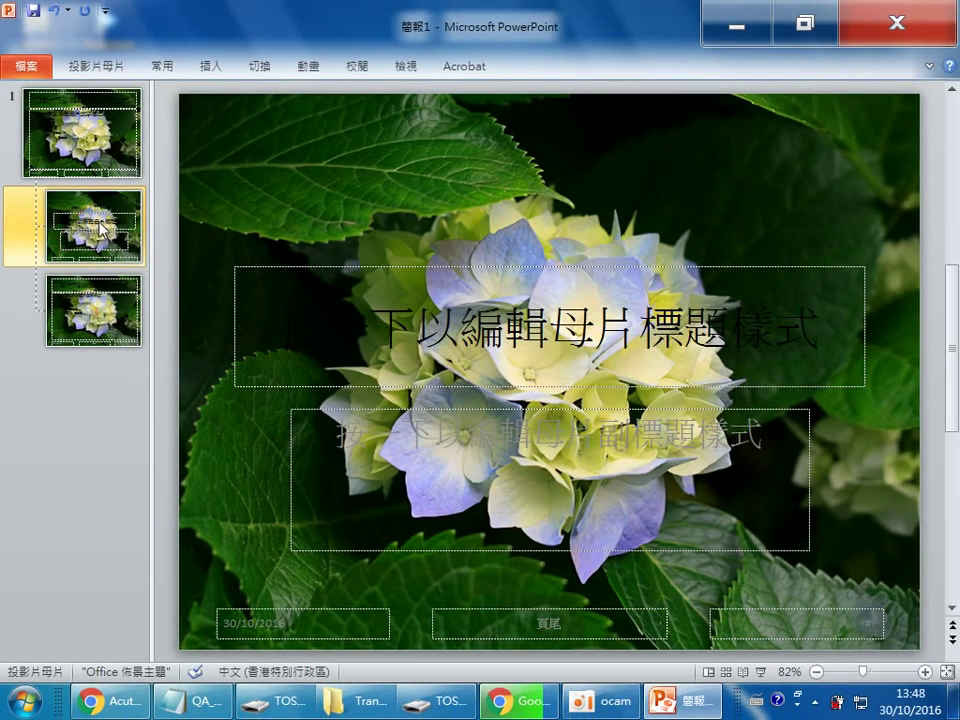
Step: Fill the Title Slide layout background with the desert photo and close the dialog
right_click(101, 228)
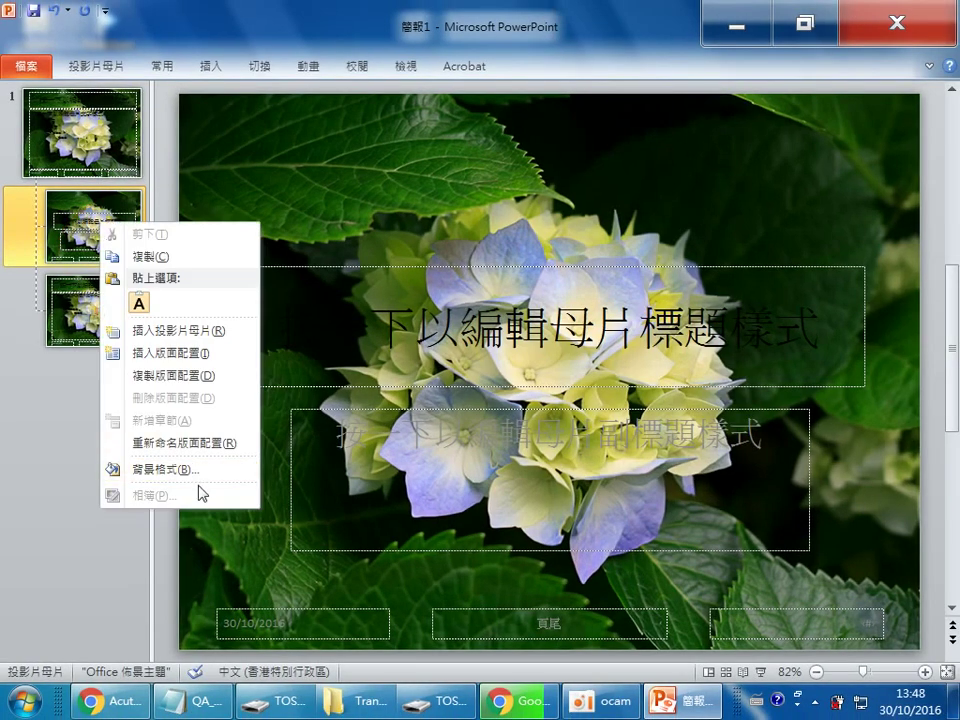
click(196, 468)
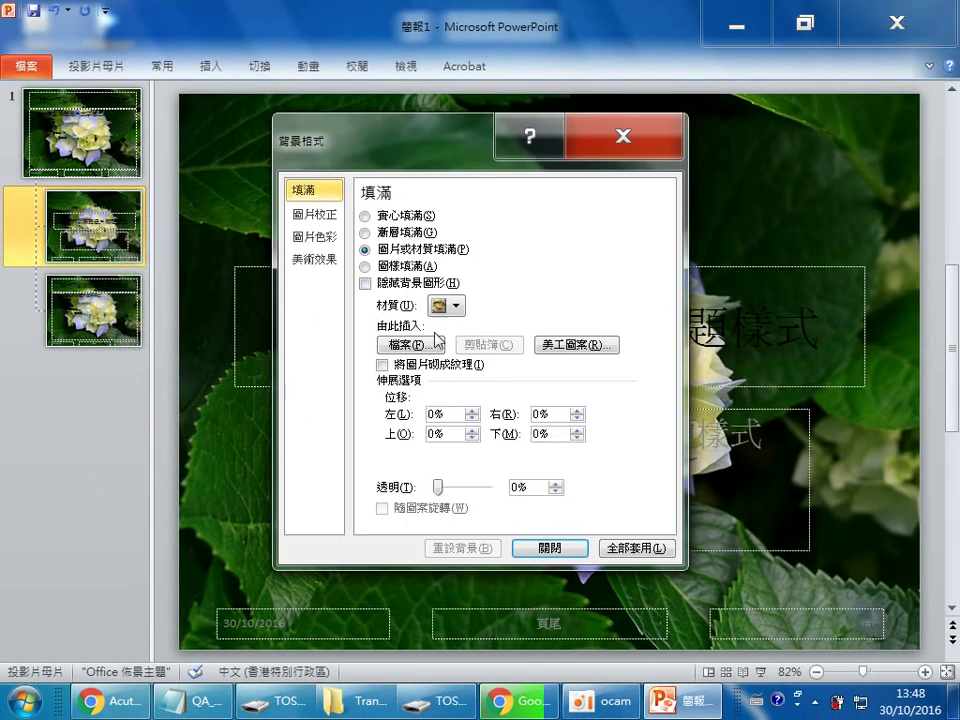
click(408, 344)
double_click(597, 268)
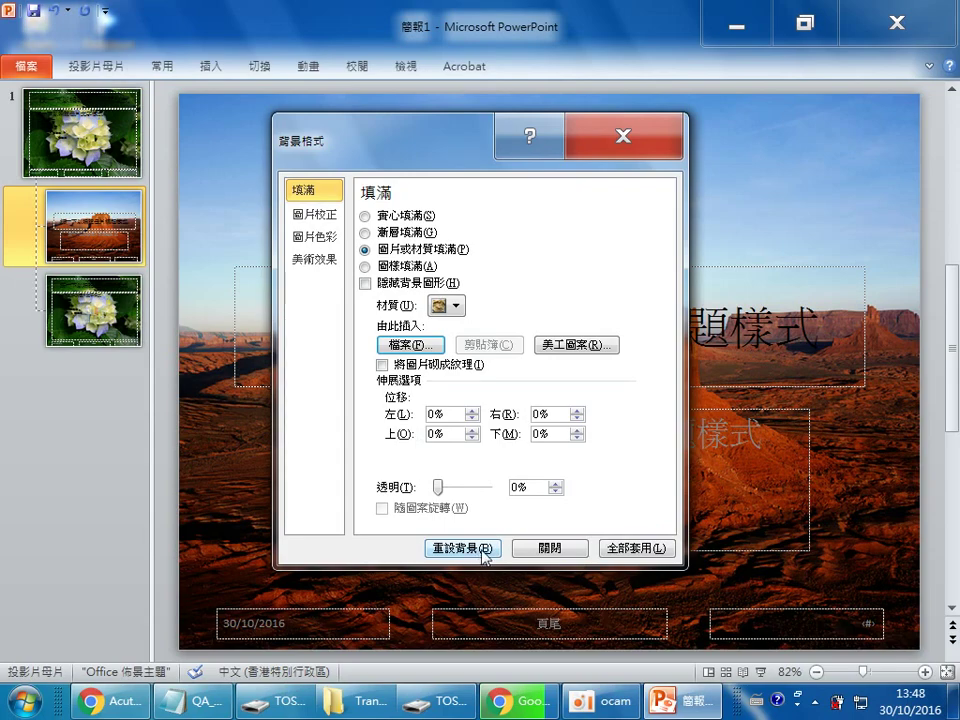
key(ctrl+1)
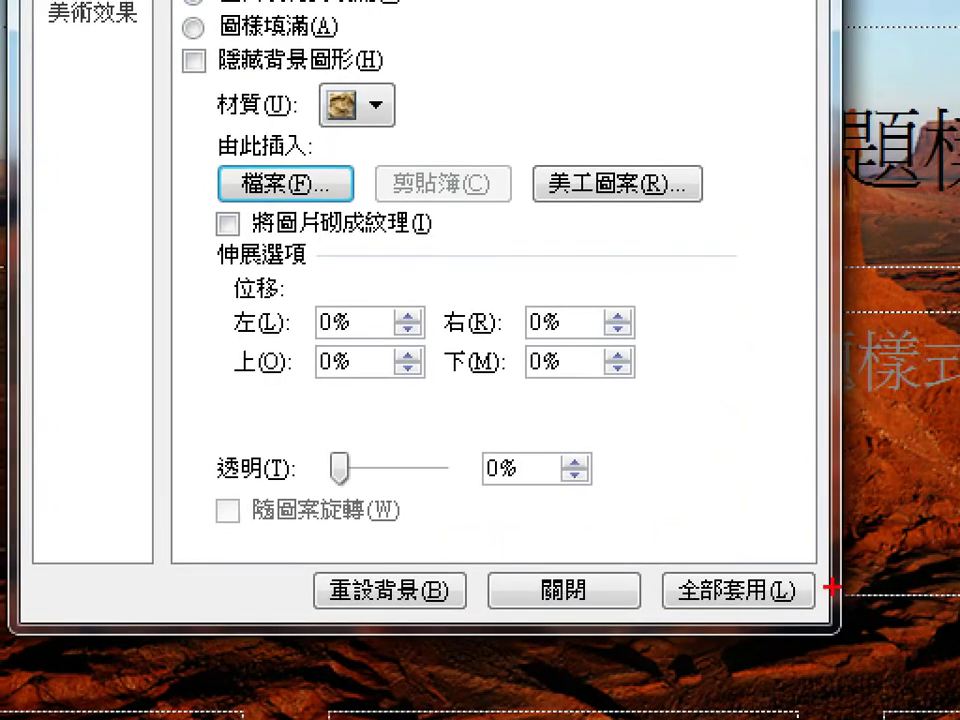
drag(697, 545, 671, 554)
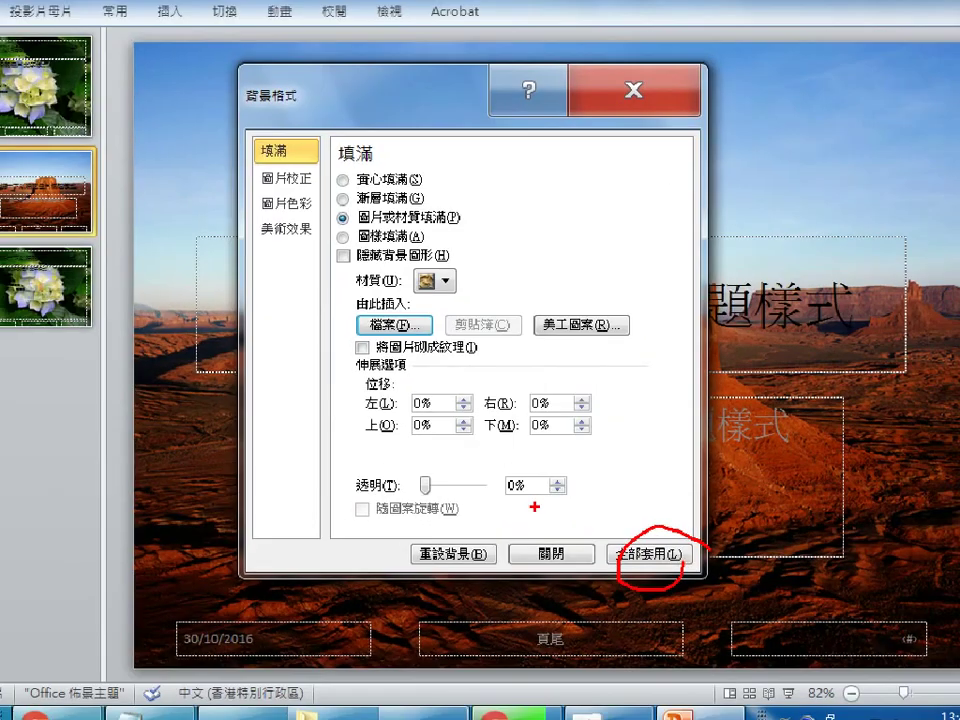
mouse_move(573, 538)
mouse_down()
mouse_move(520, 556)
mouse_move(584, 568)
mouse_up()
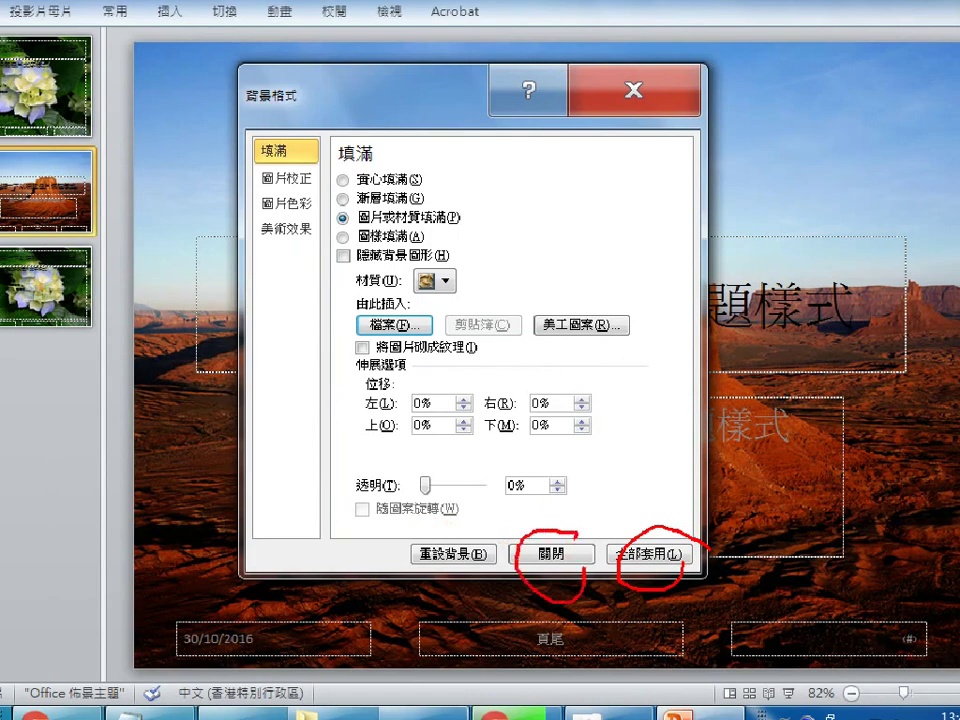
drag(597, 493, 572, 538)
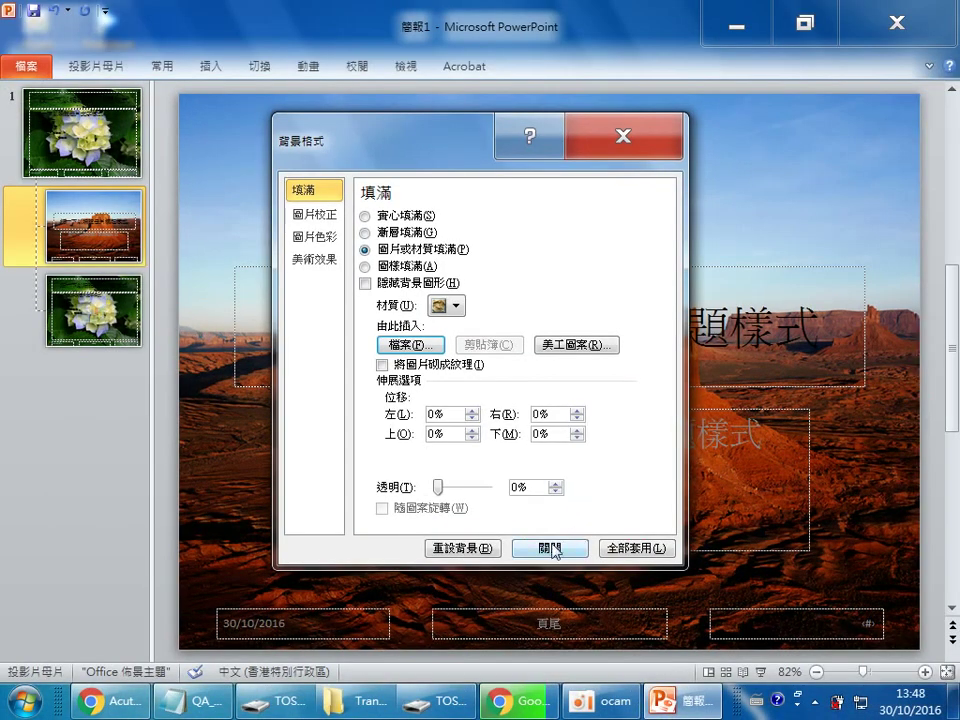
click(551, 553)
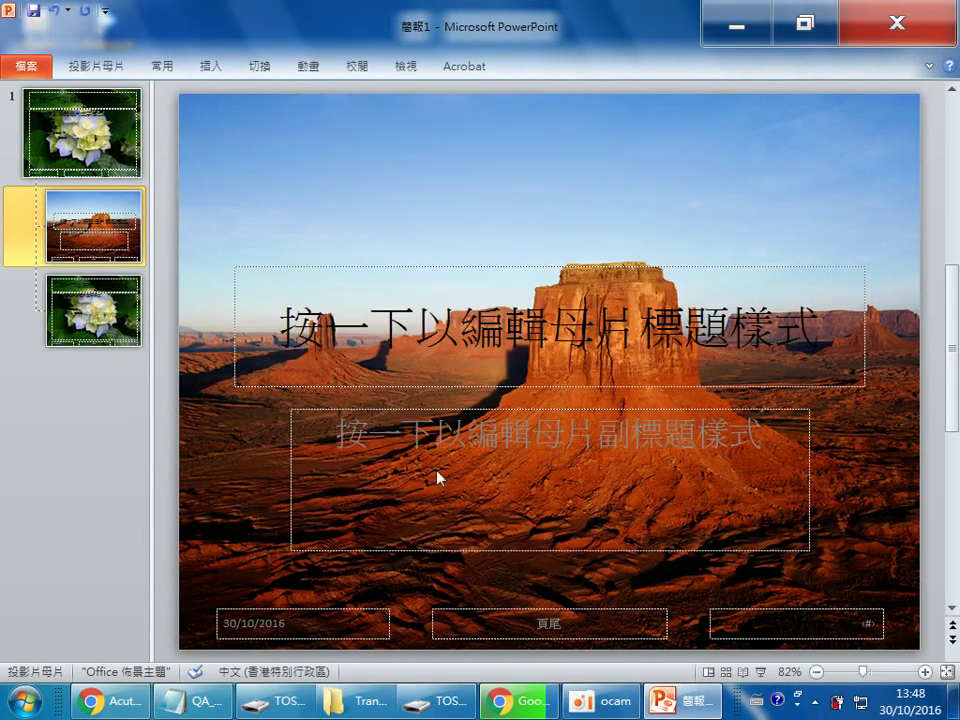
click(136, 340)
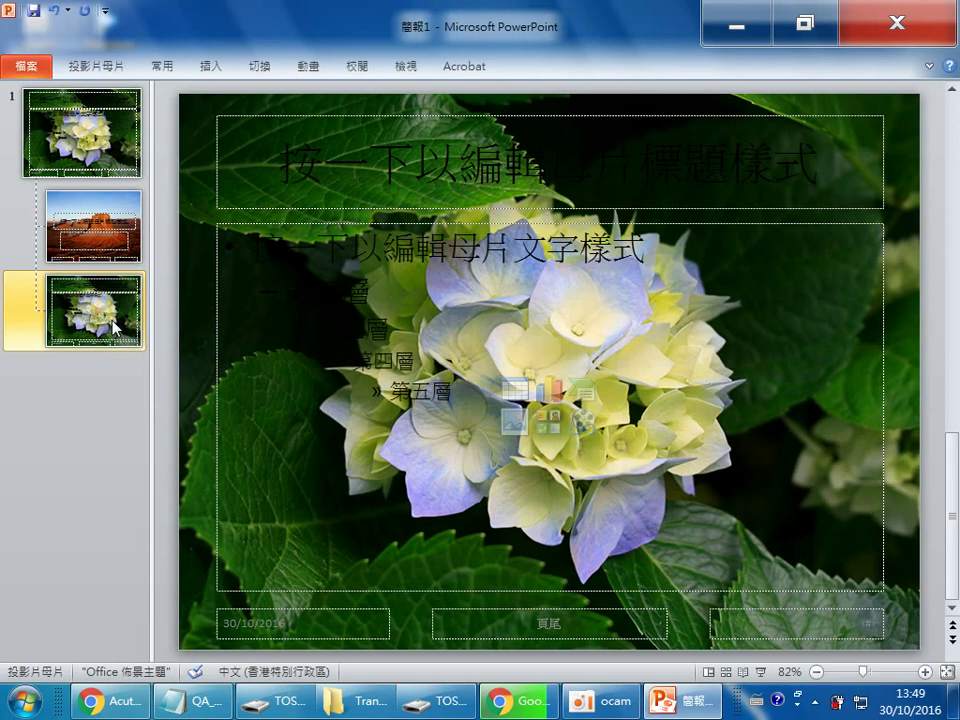
Step: Fill the third layout's background with the 無尾熊 (koala) photo via 背景格式
right_click(116, 326)
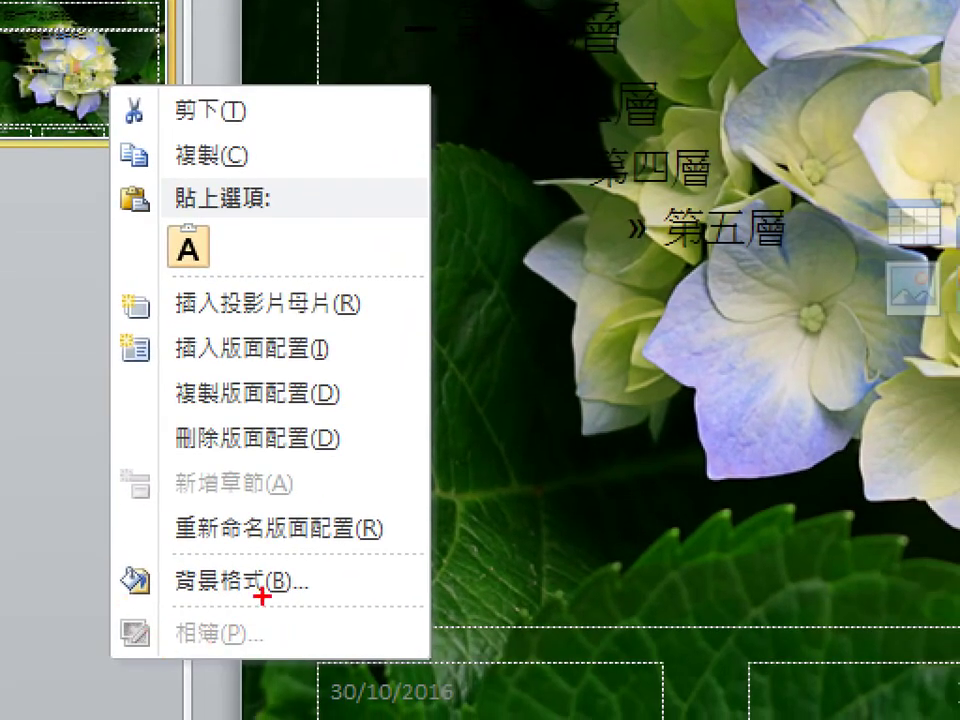
drag(265, 592, 375, 578)
drag(212, 2, 235, 85)
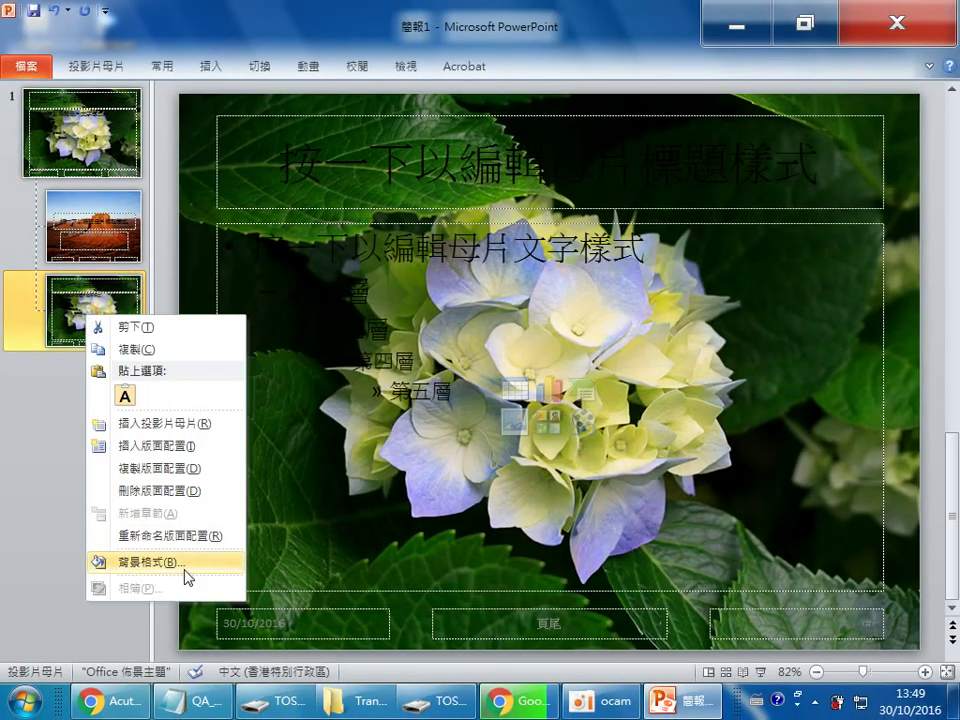
click(186, 576)
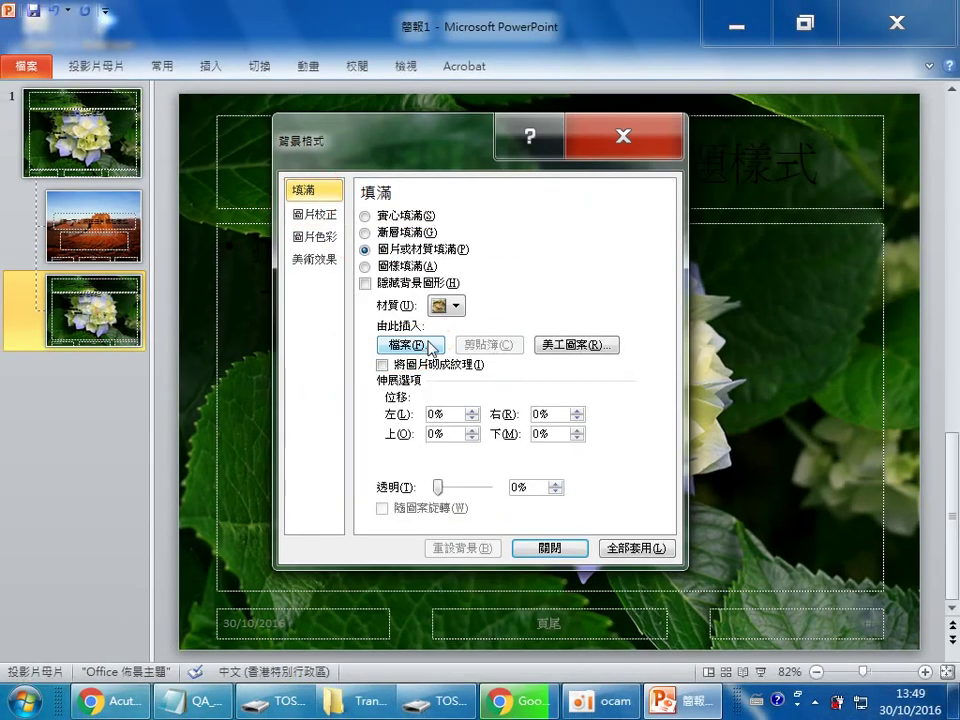
click(425, 358)
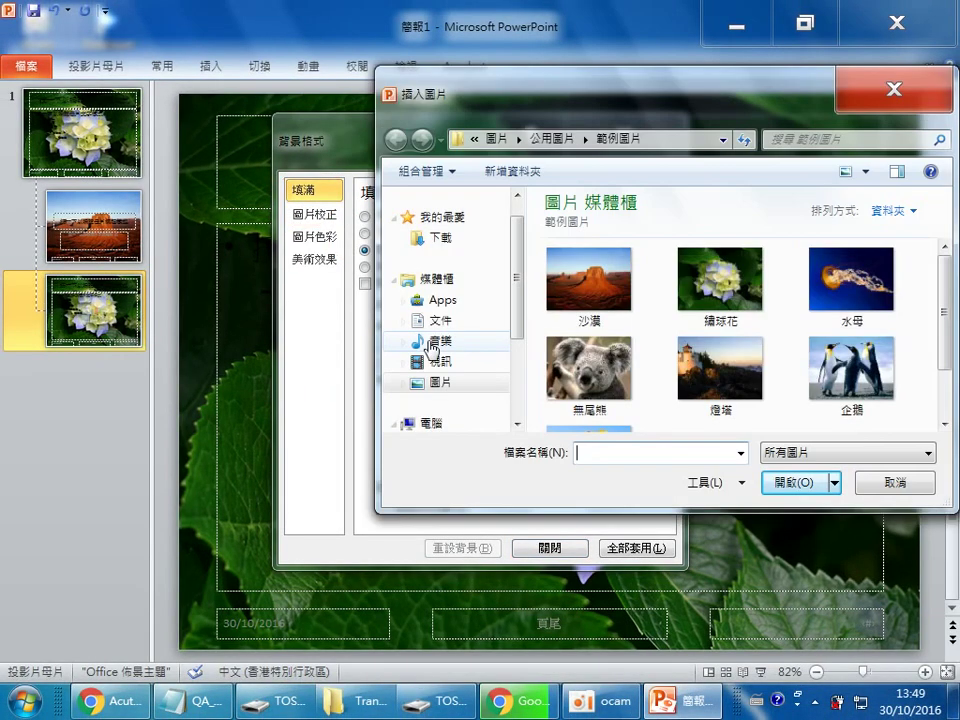
double_click(588, 368)
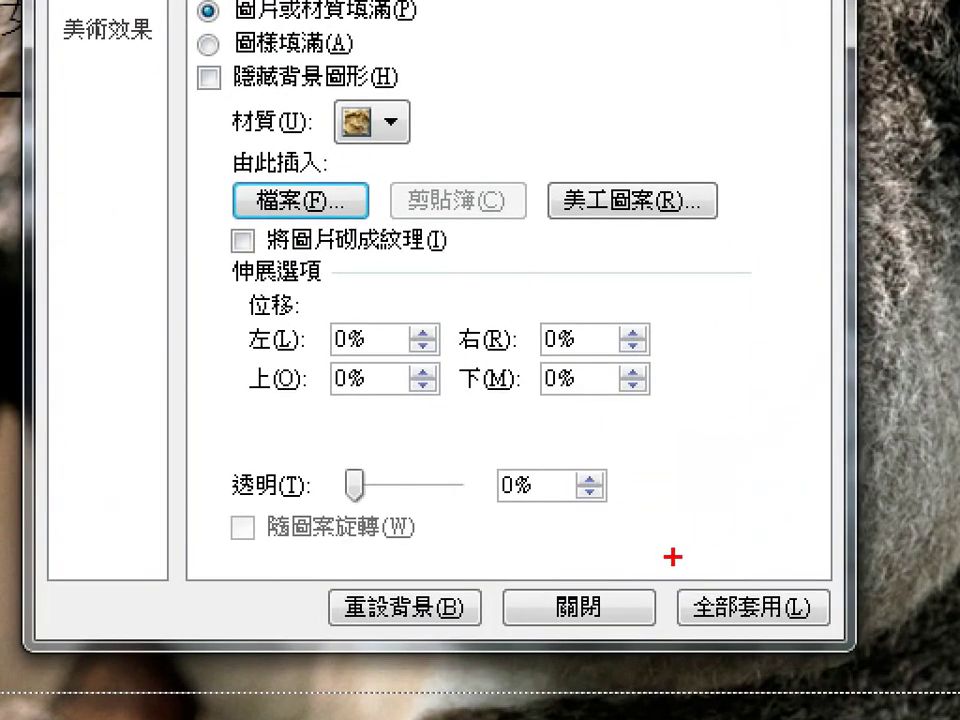
drag(673, 557, 820, 632)
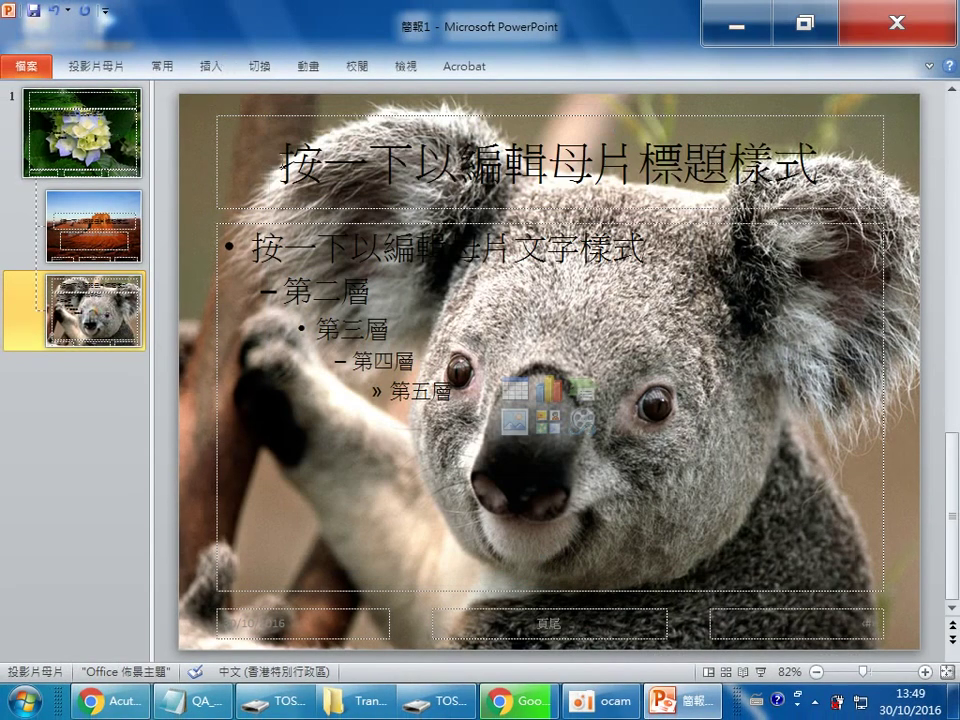
click(406, 66)
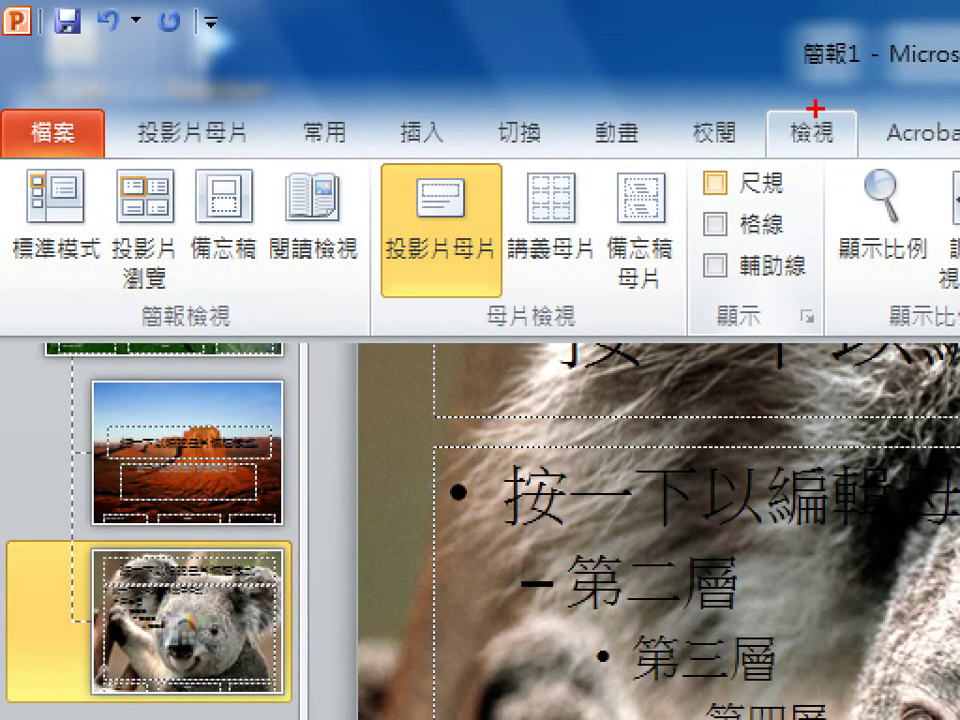
drag(810, 103, 768, 140)
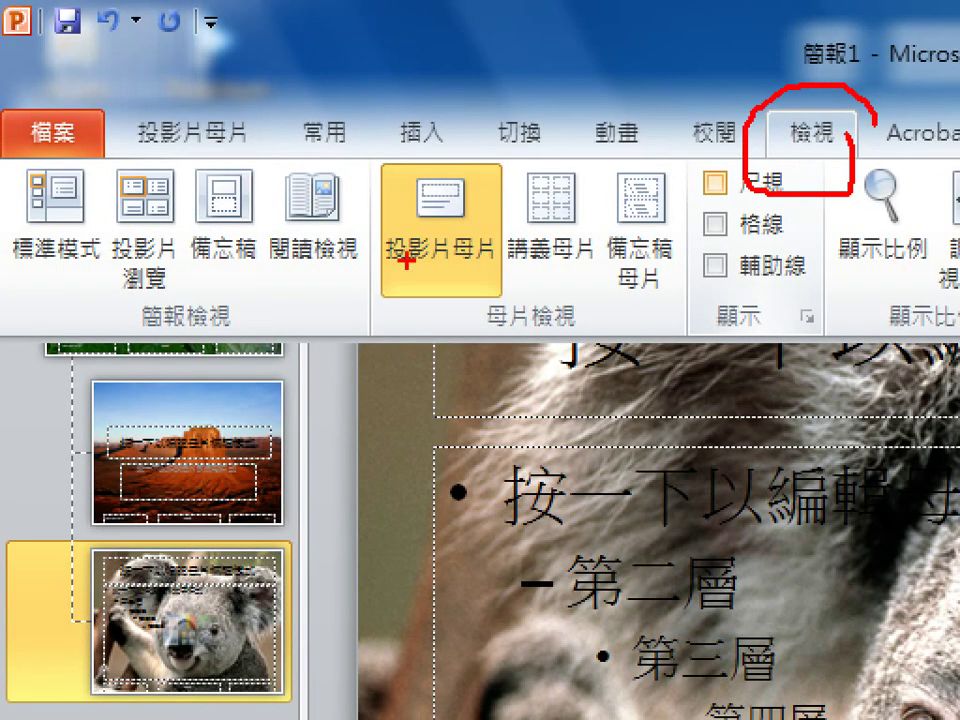
mouse_move(540, 200)
mouse_down()
mouse_move(410, 354)
mouse_move(505, 210)
mouse_up()
drag(330, 116, 490, 315)
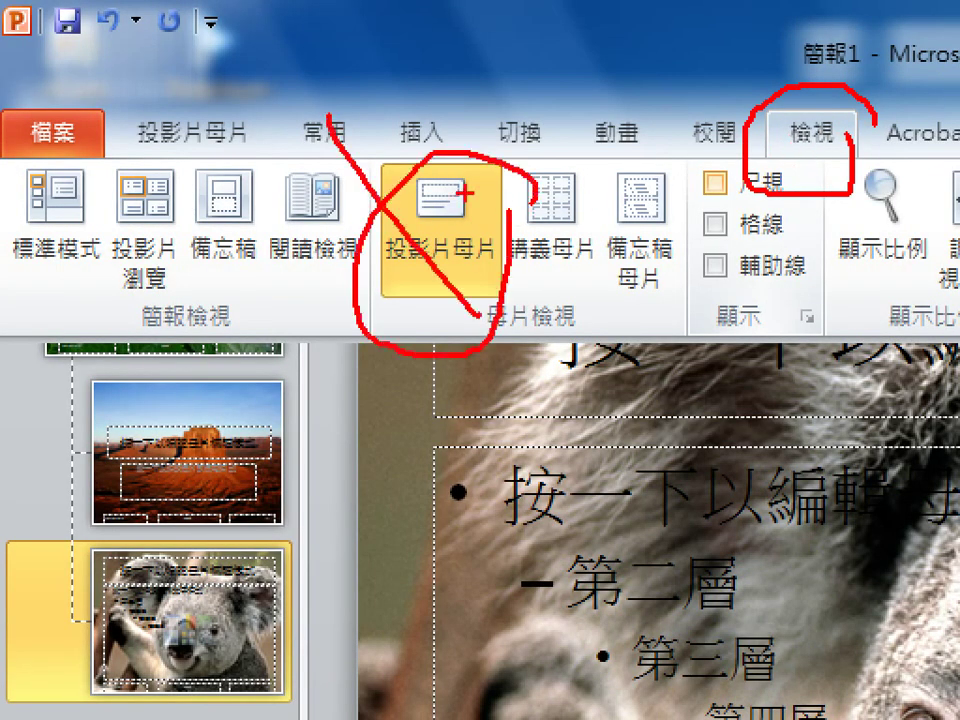
drag(485, 112, 328, 400)
mouse_move(125, 160)
mouse_down()
mouse_move(112, 222)
mouse_move(140, 215)
mouse_up()
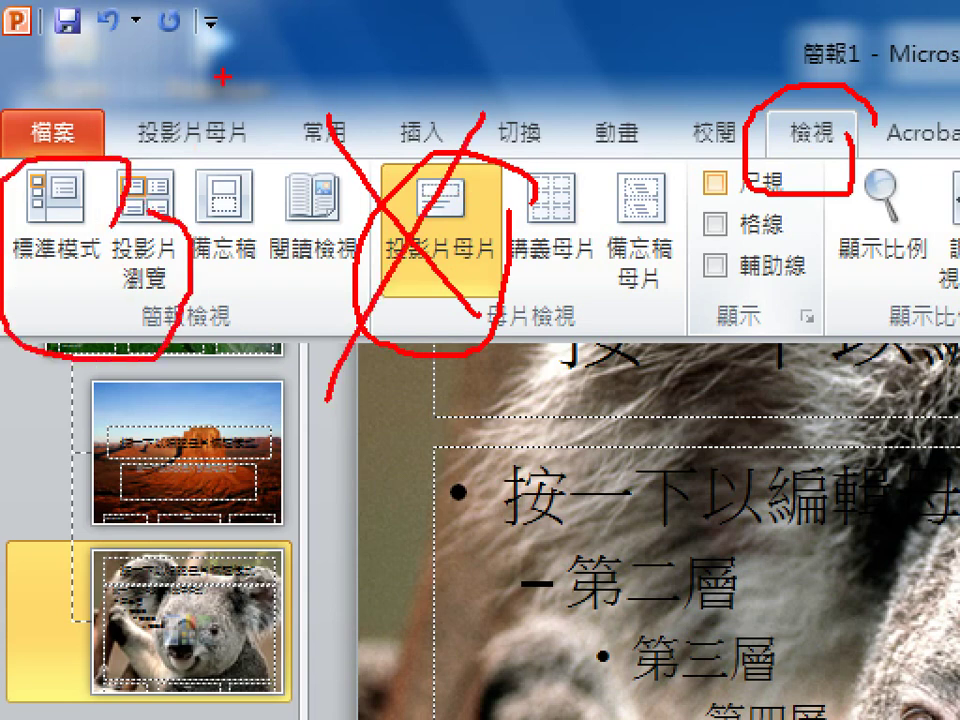
drag(225, 70, 110, 210)
drag(215, 200, 110, 212)
key(Escape)
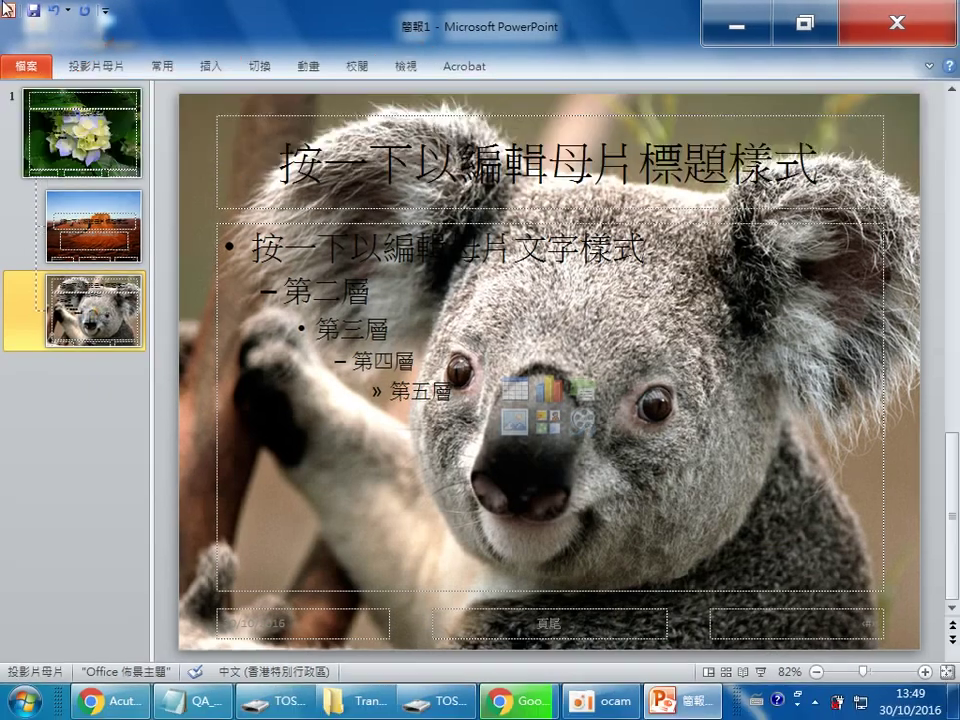
click(395, 68)
Step: Return to Normal view and add a second slide using the koala-background layout
click(27, 112)
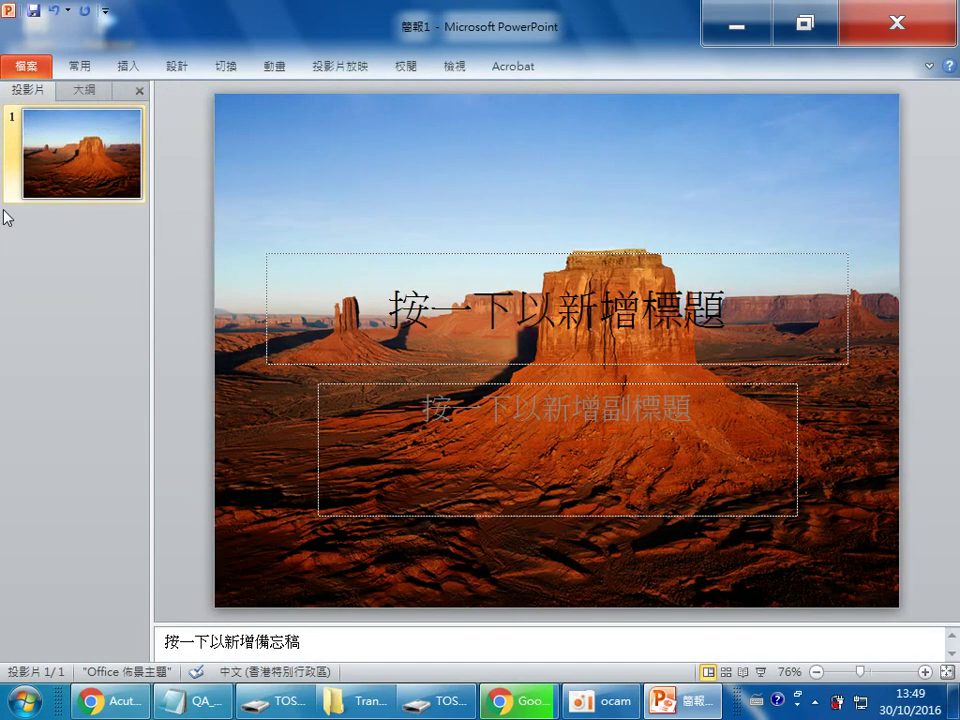
key(Return)
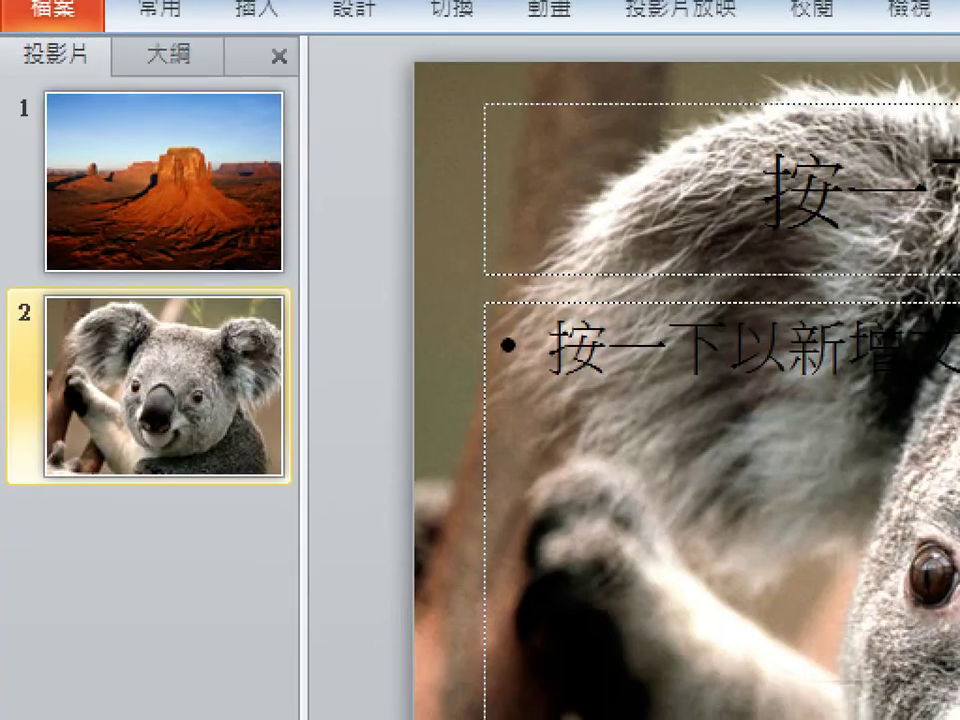
drag(107, 95, 167, 213)
mouse_move(298, 143)
mouse_down()
mouse_move(270, 335)
mouse_move(305, 420)
mouse_up()
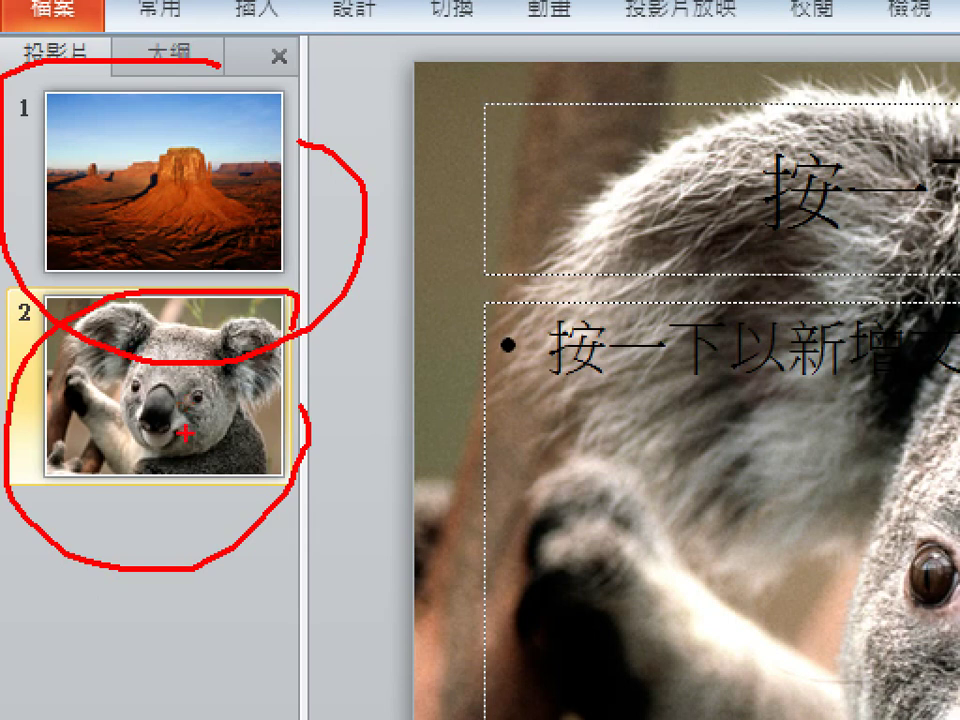
Step: Mark up the slides with annotation strokes, then clear them
mouse_move(135, 547)
mouse_down()
mouse_move(155, 547)
mouse_move(112, 607)
mouse_move(182, 552)
mouse_move(215, 549)
mouse_up()
mouse_move(186, 520)
mouse_down()
mouse_move(176, 610)
mouse_move(218, 604)
mouse_up()
drag(494, 133, 451, 196)
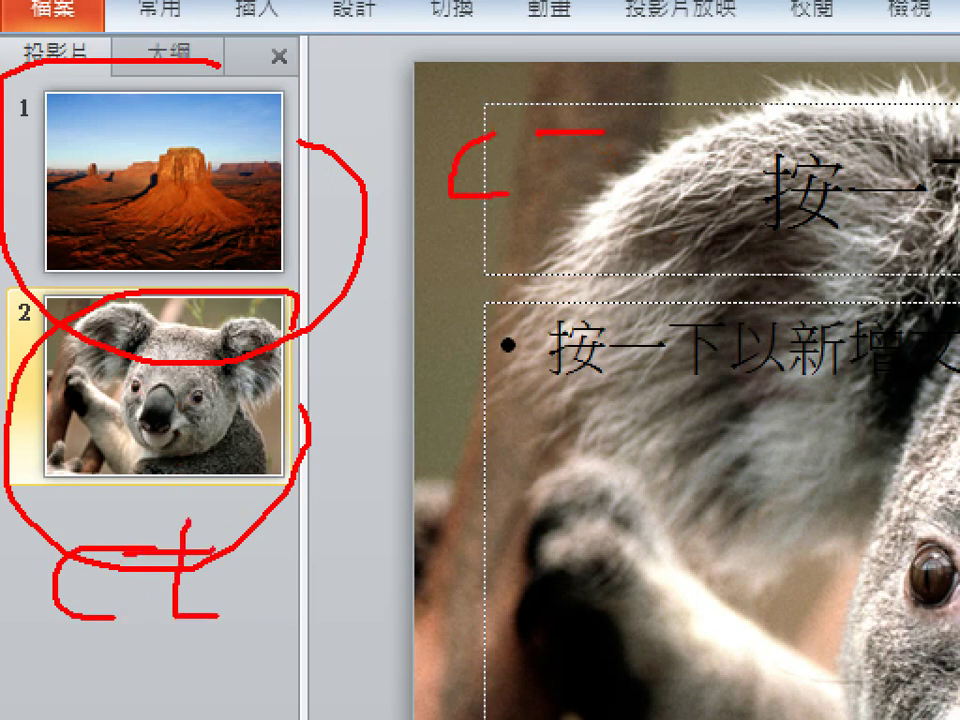
drag(604, 130, 617, 128)
drag(573, 92, 551, 184)
drag(617, 172, 648, 160)
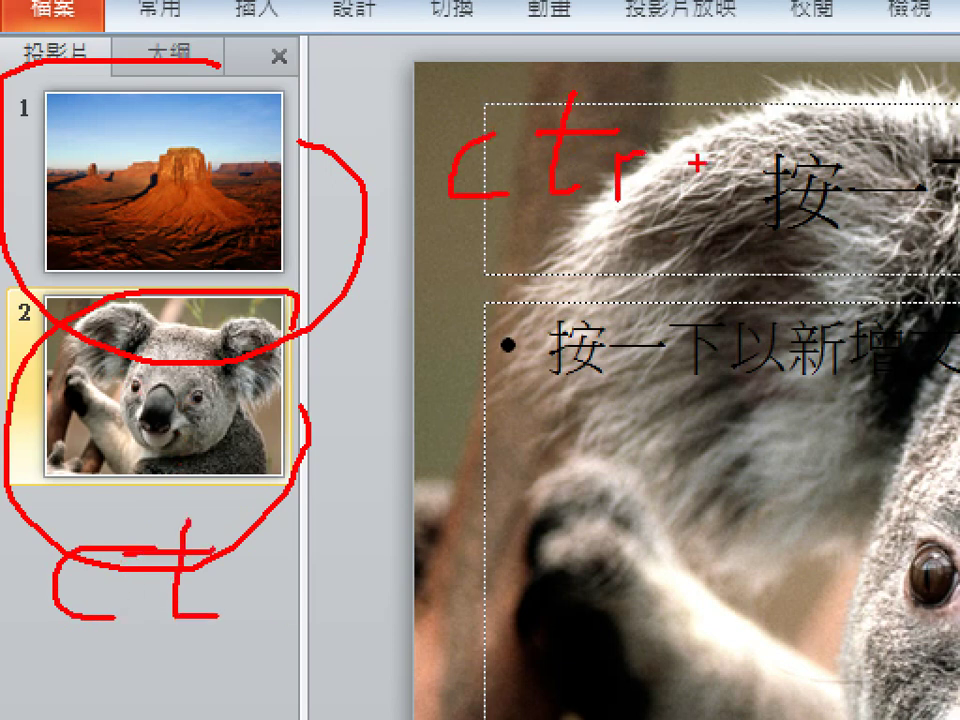
mouse_move(700, 180)
mouse_down()
mouse_move(748, 166)
mouse_move(726, 212)
mouse_up()
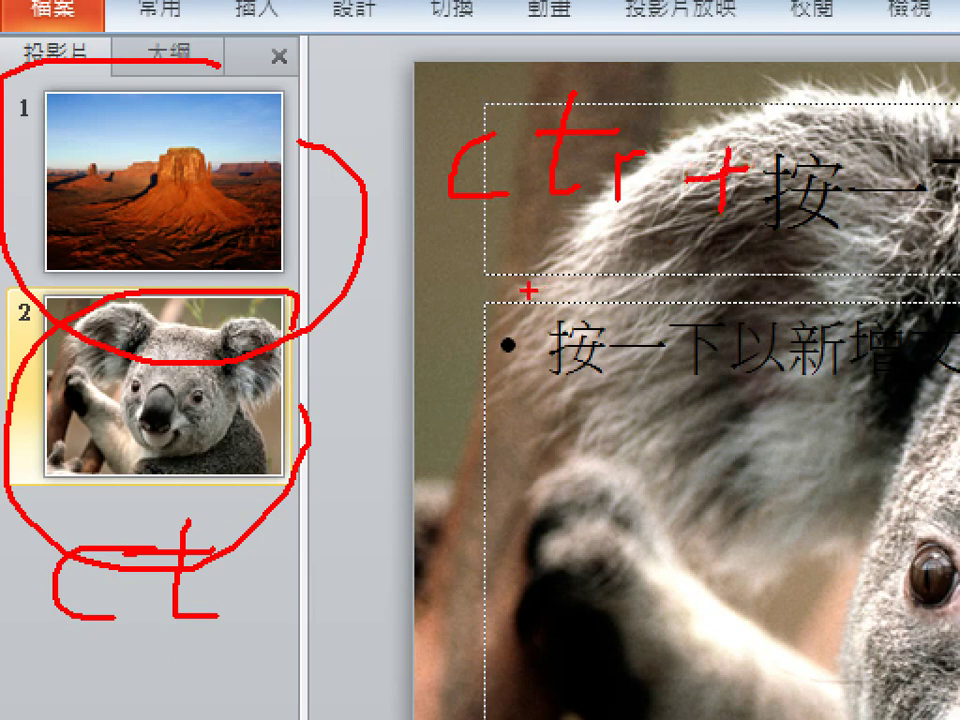
mouse_move(533, 316)
mouse_down()
mouse_move(606, 268)
mouse_move(611, 311)
mouse_up()
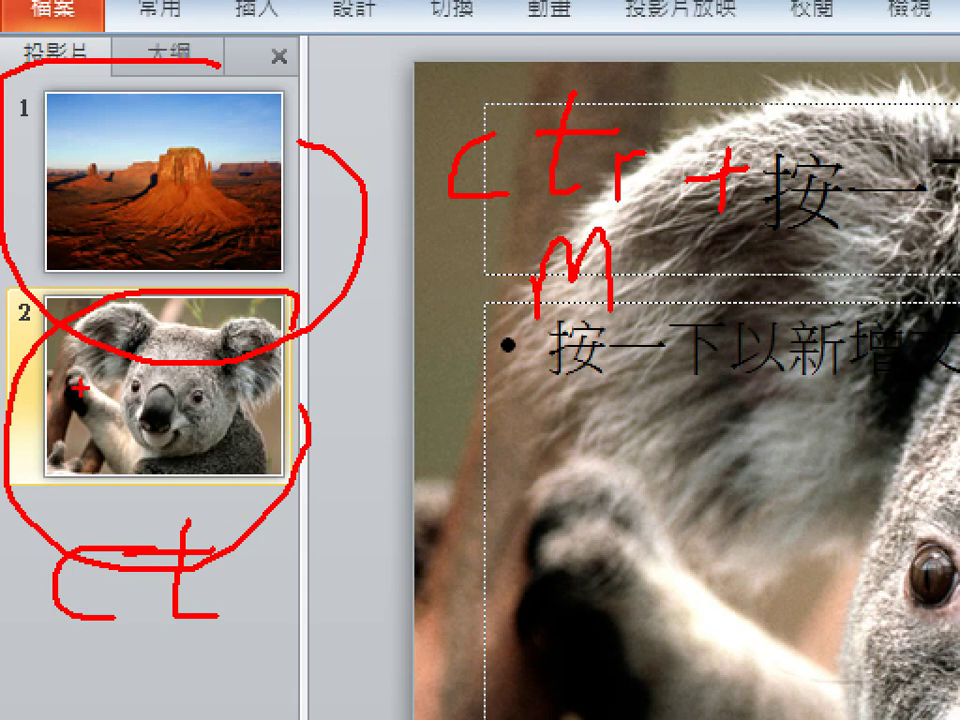
key(Escape)
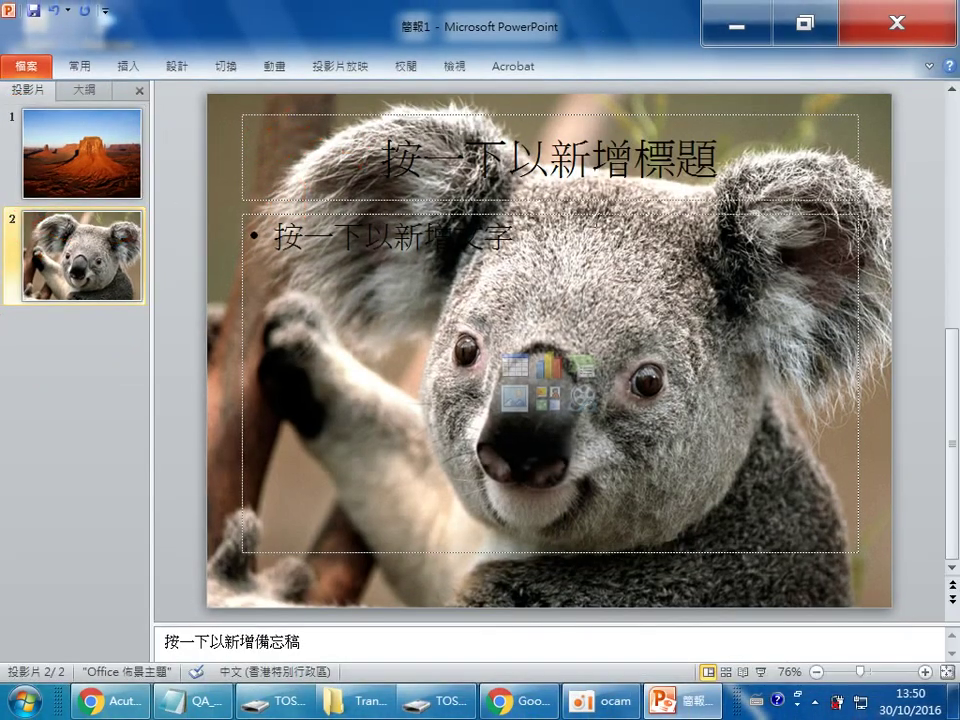
click(603, 701)
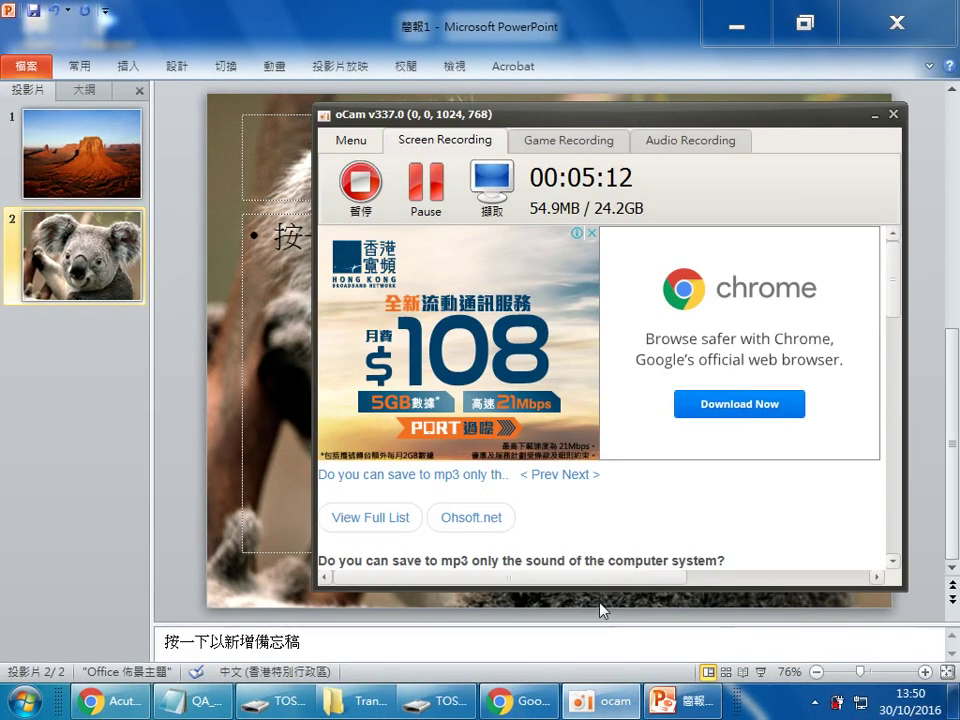